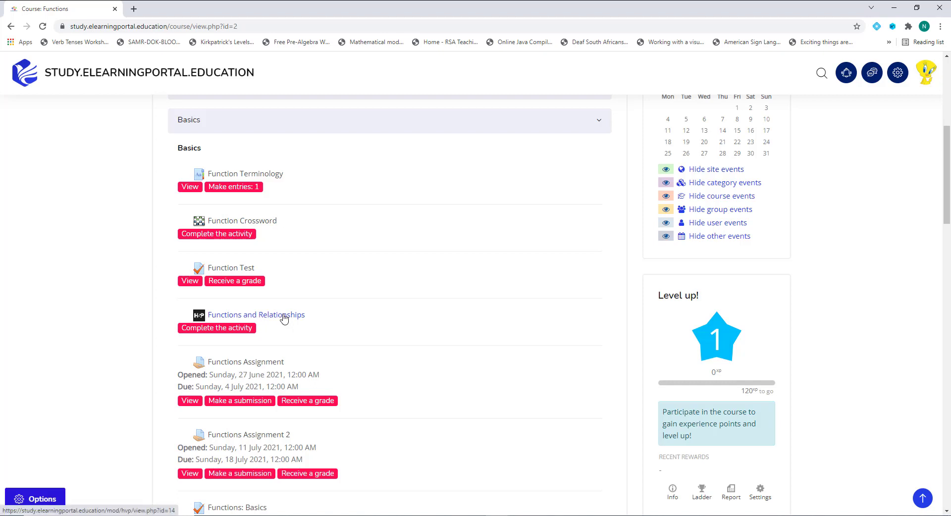
Turn on editing for the Functions course and expand its Basics section
scroll(384, 298, up, 4)
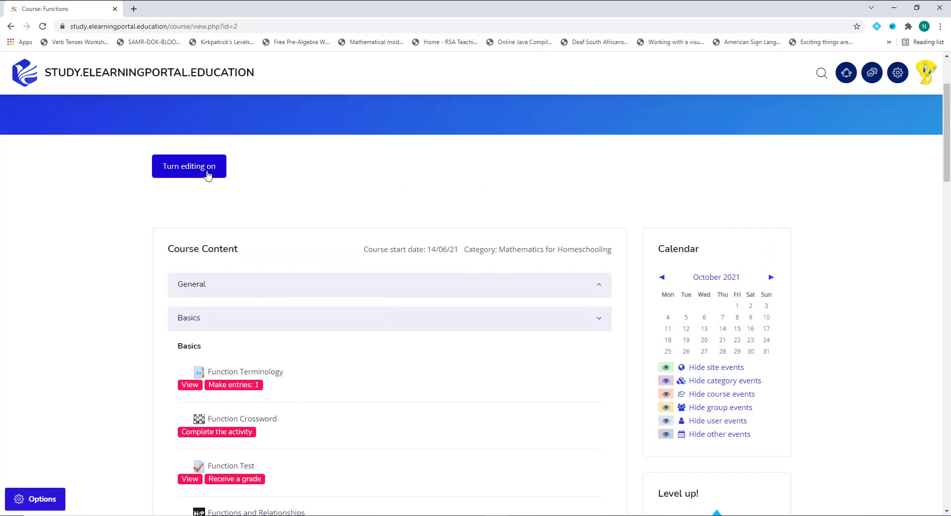
click(207, 174)
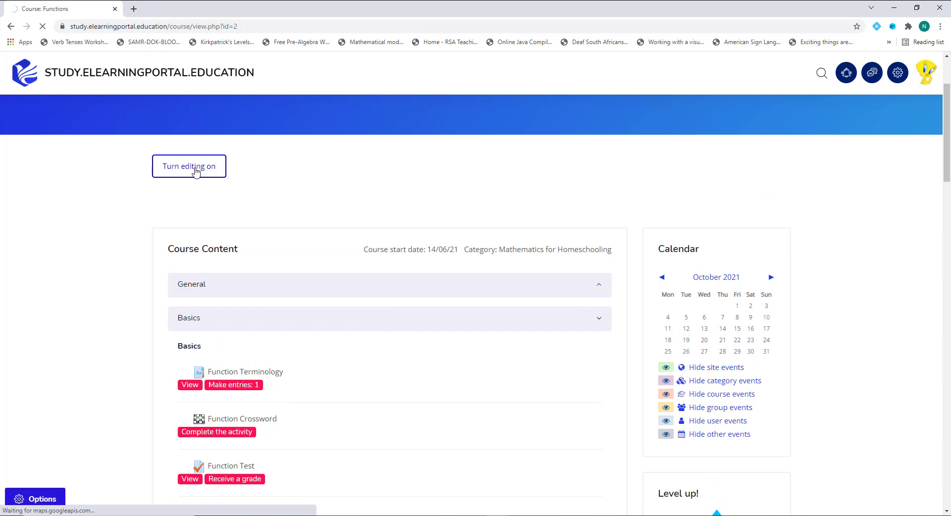
scroll(215, 172, down, 5)
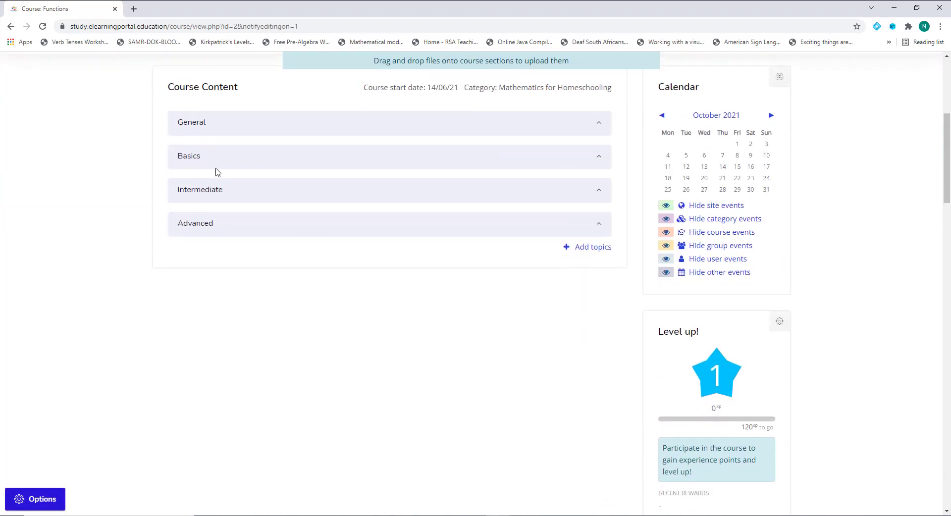
click(190, 158)
scroll(255, 228, down, 2)
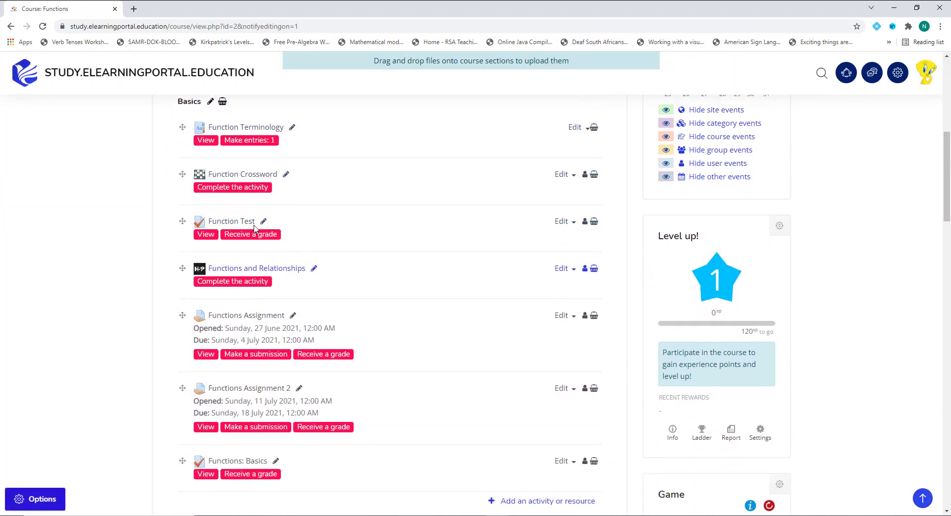
Reorder the Basics activities so Functions and Relationships, then Functions: Basics, follow Function Crossword, with Function Test last
scroll(273, 176, up, 1)
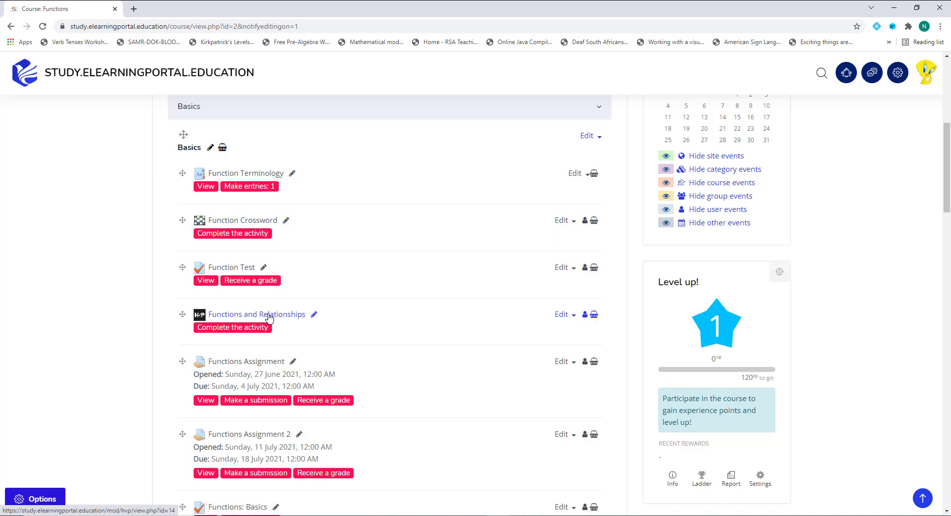
drag(182, 314, 187, 275)
scroll(271, 257, down, 1)
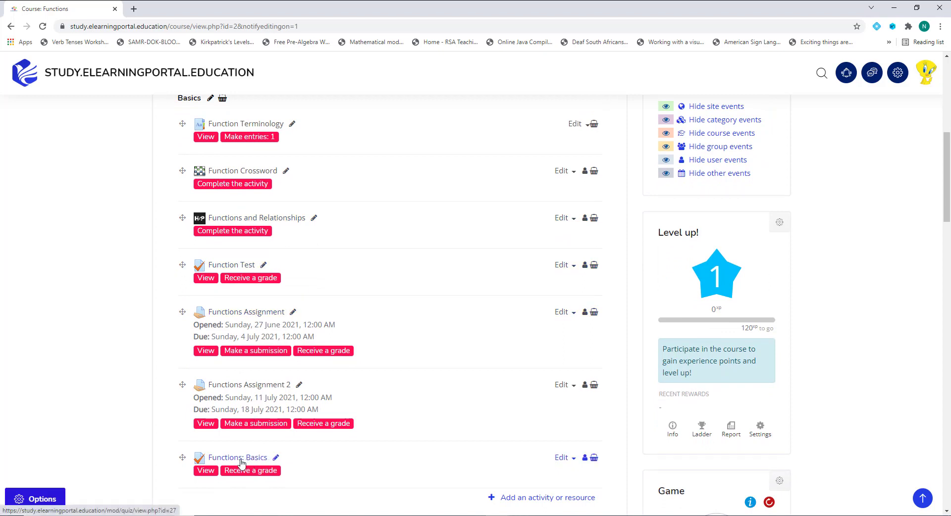
drag(182, 457, 187, 270)
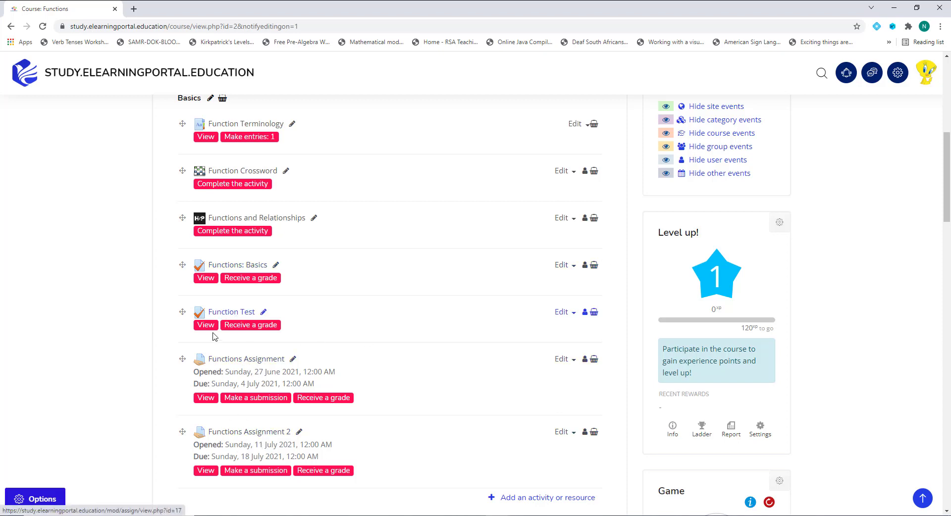
drag(177, 310, 184, 463)
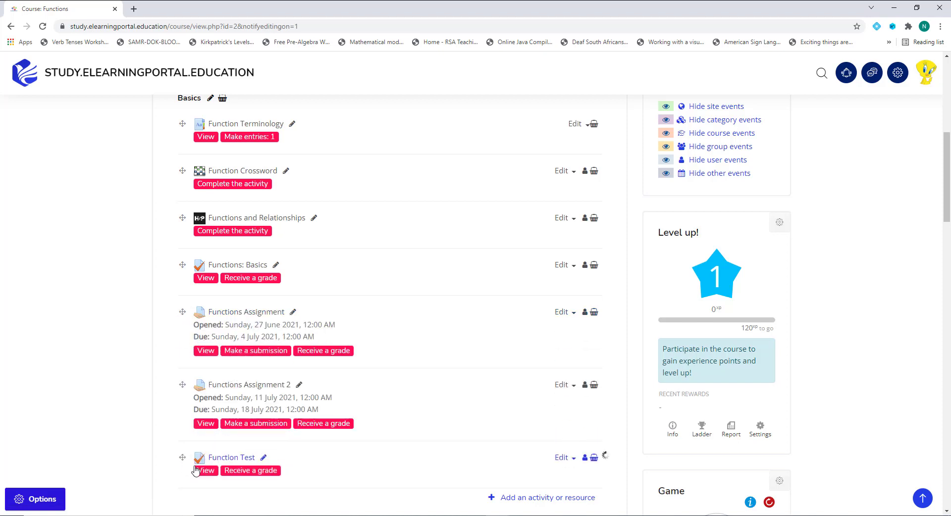
Open the Function Crossword activity's settings and expand its access restrictions
scroll(418, 327, up, 2)
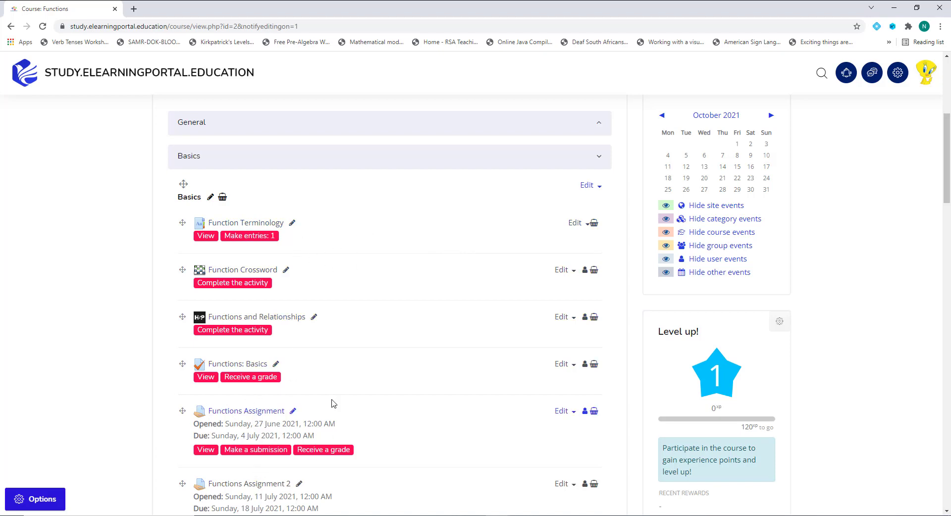
scroll(331, 404, down, 2)
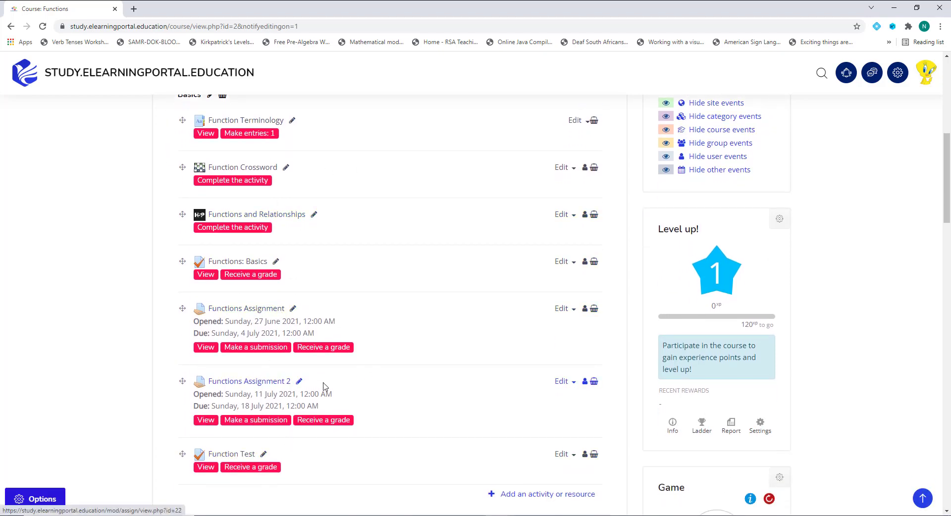
scroll(352, 422, up, 2)
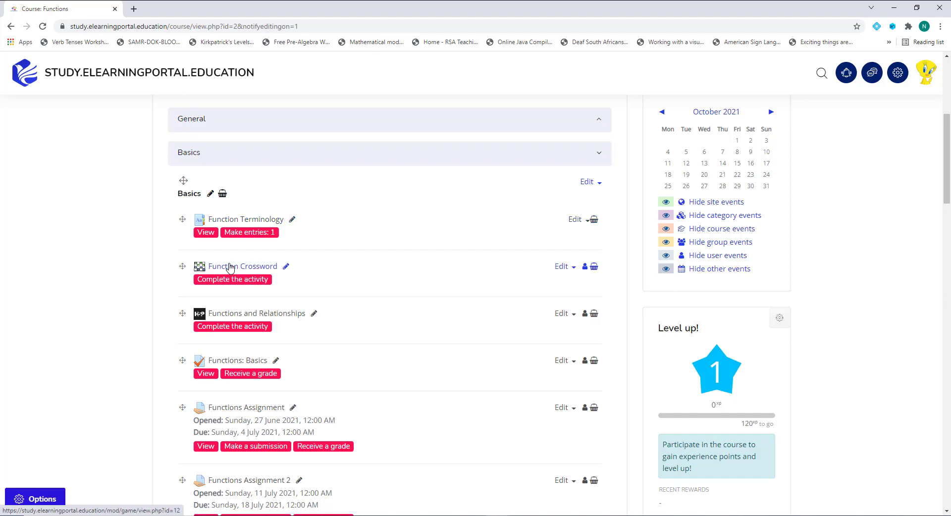
click(563, 267)
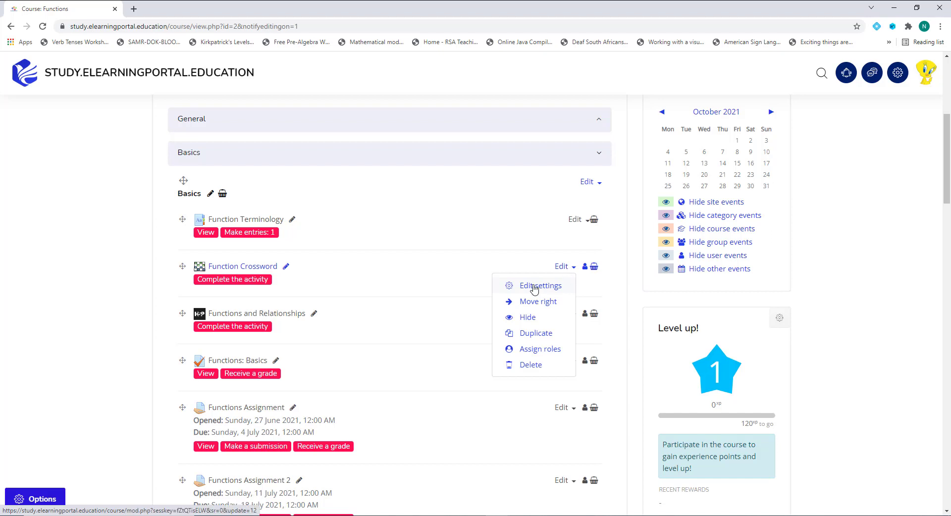
click(534, 289)
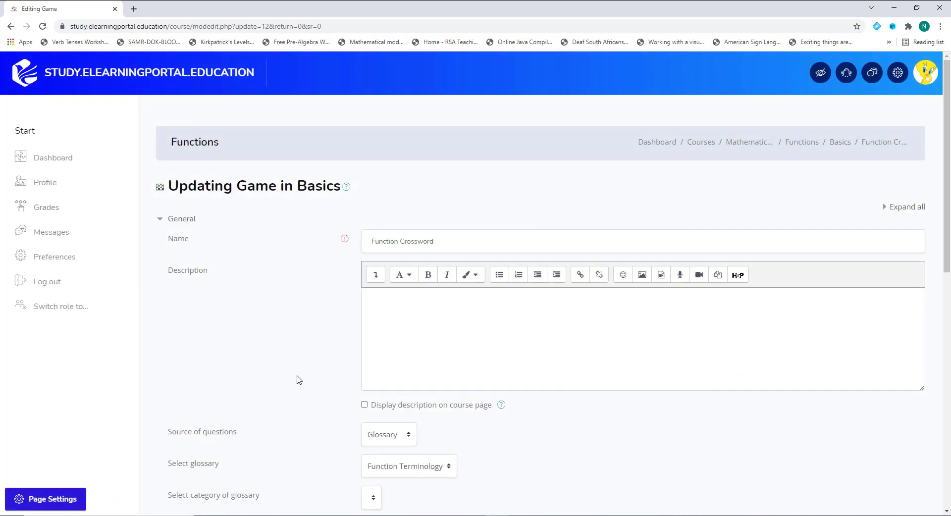
scroll(291, 317, down, 10)
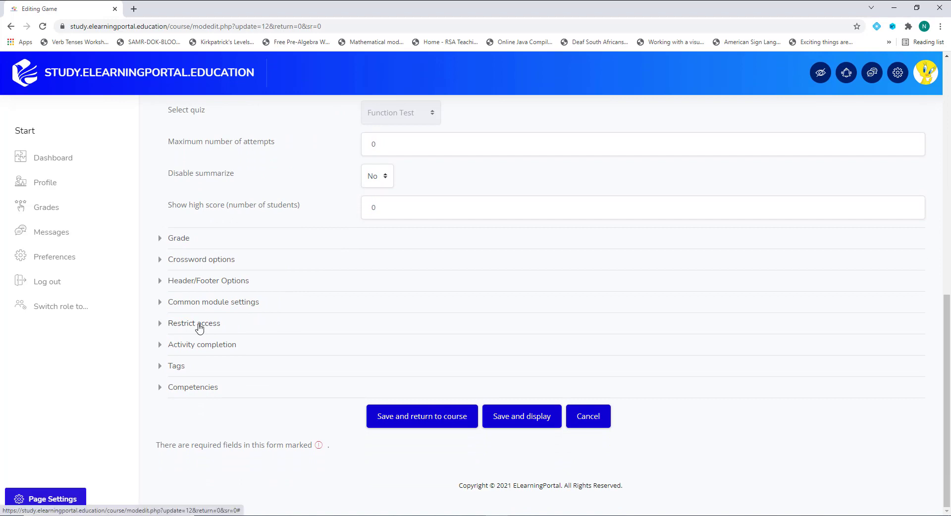
click(192, 327)
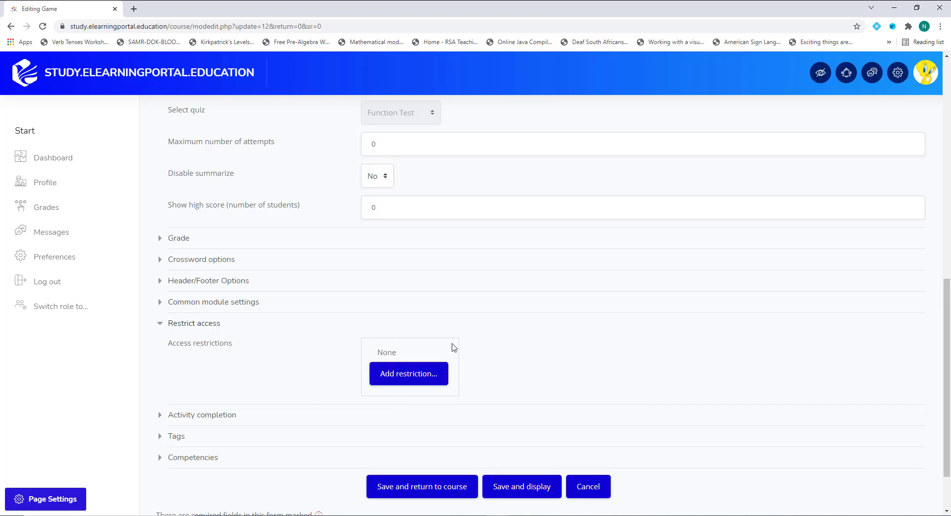
Add an activity completion restriction to the Function Crossword based on the Functions Glossary
click(407, 378)
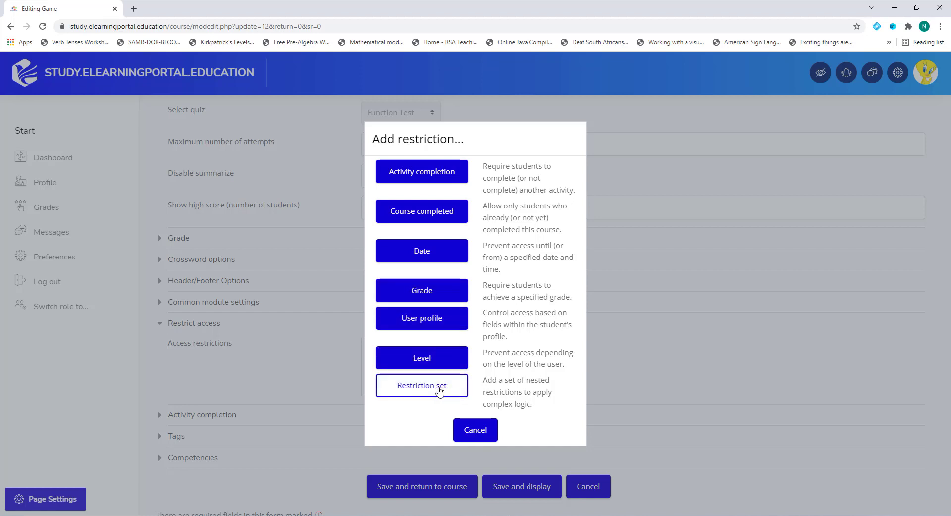
click(436, 174)
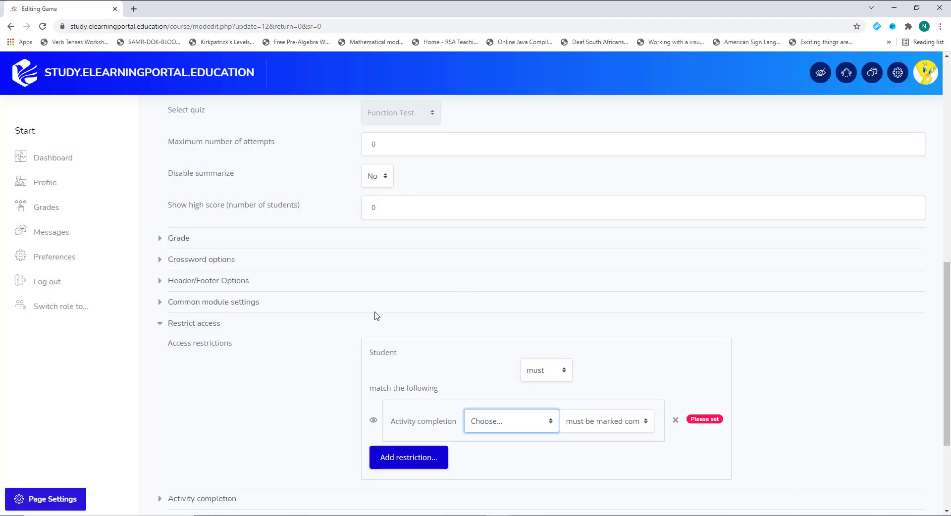
scroll(326, 340, down, 2)
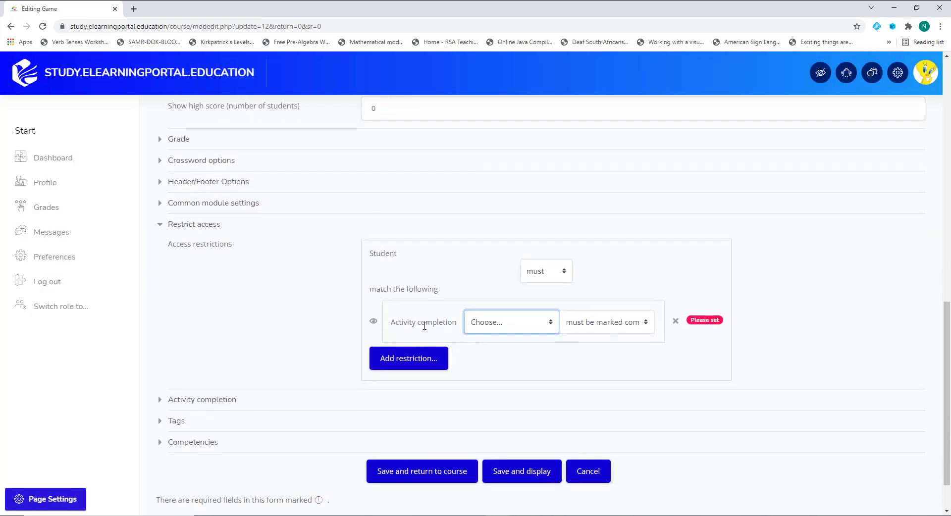
click(551, 327)
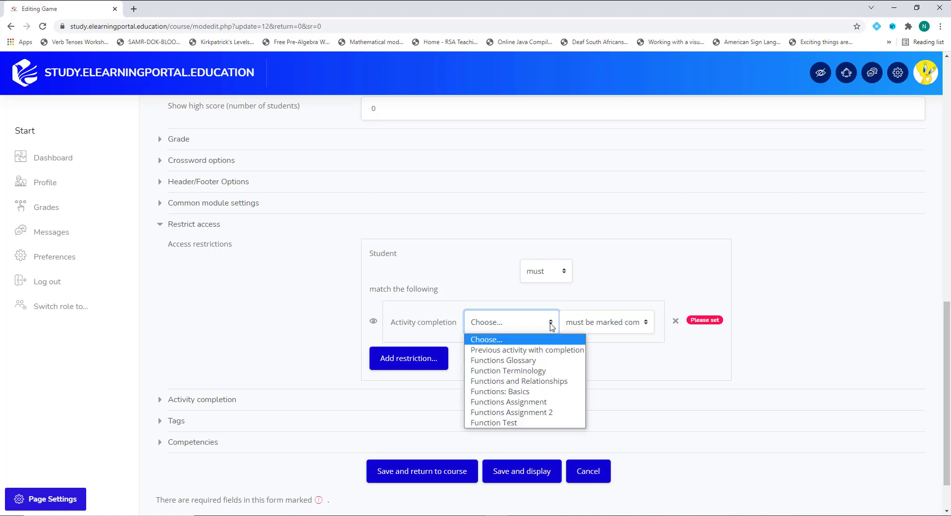
click(529, 362)
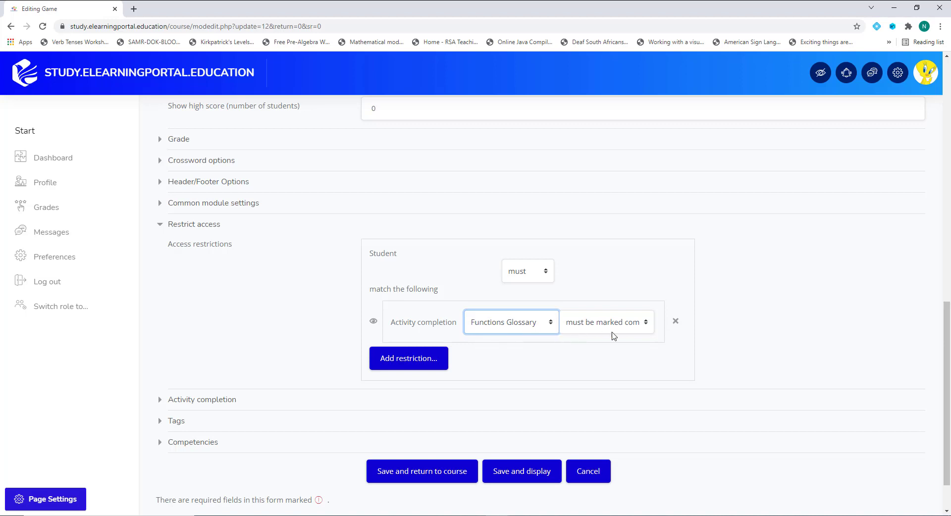
Require the Functions Glossary to be marked complete, and save the crossword settings, returning to the course
click(646, 326)
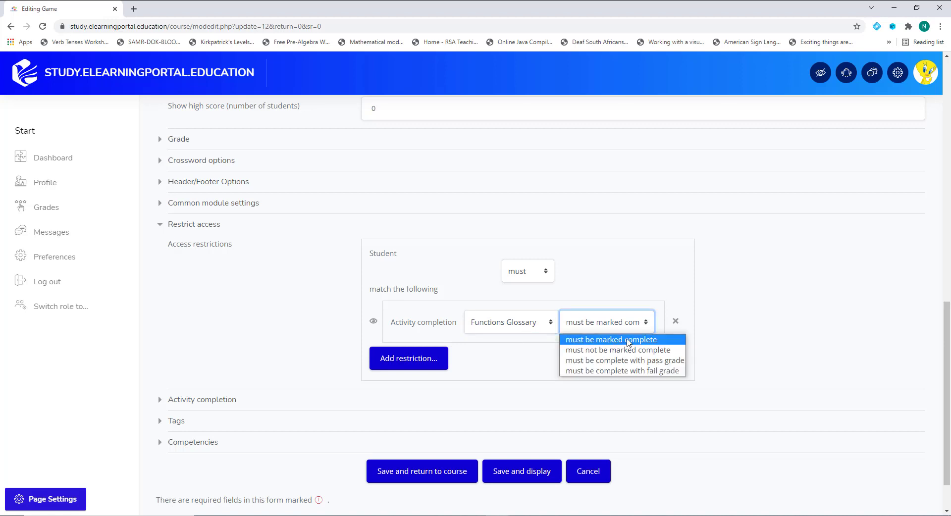
click(627, 340)
click(622, 328)
click(642, 326)
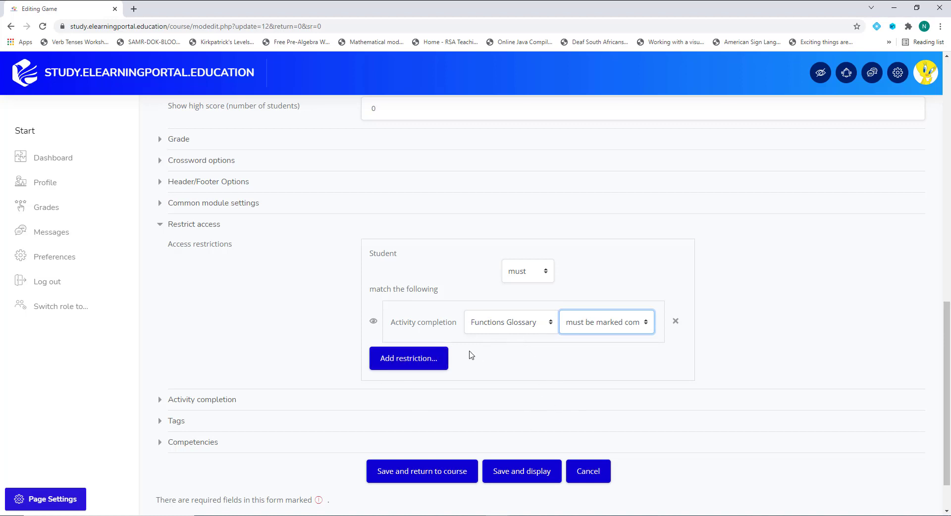
click(433, 477)
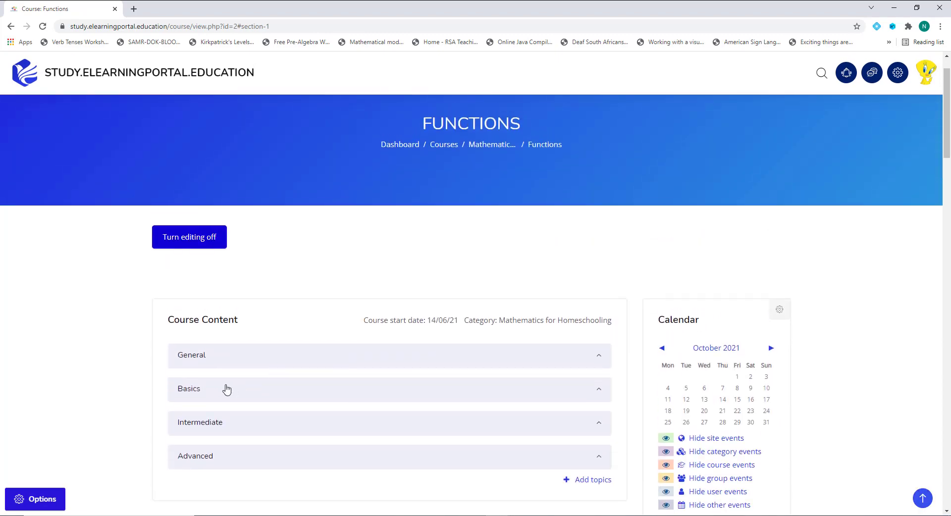
Open the settings of Functions and Relationships in the Basics section and expand its access restrictions
click(224, 386)
scroll(268, 326, down, 4)
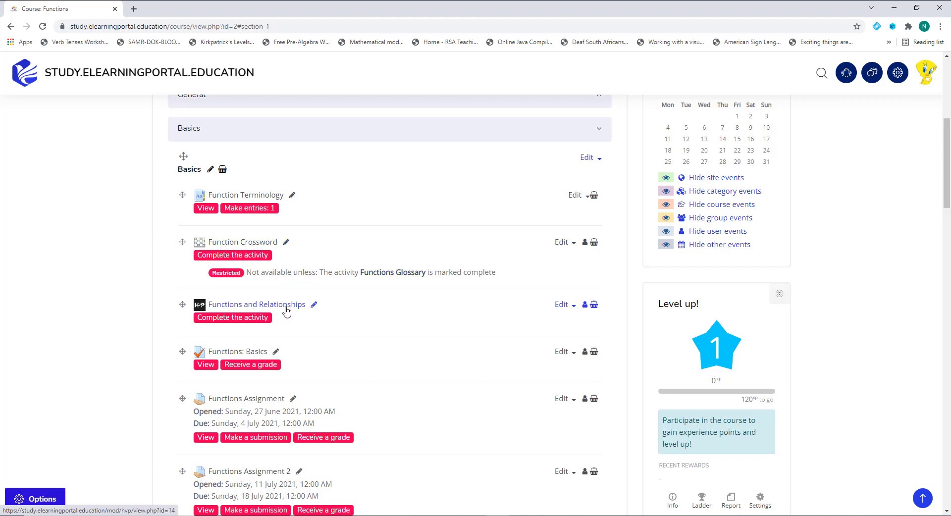
click(571, 309)
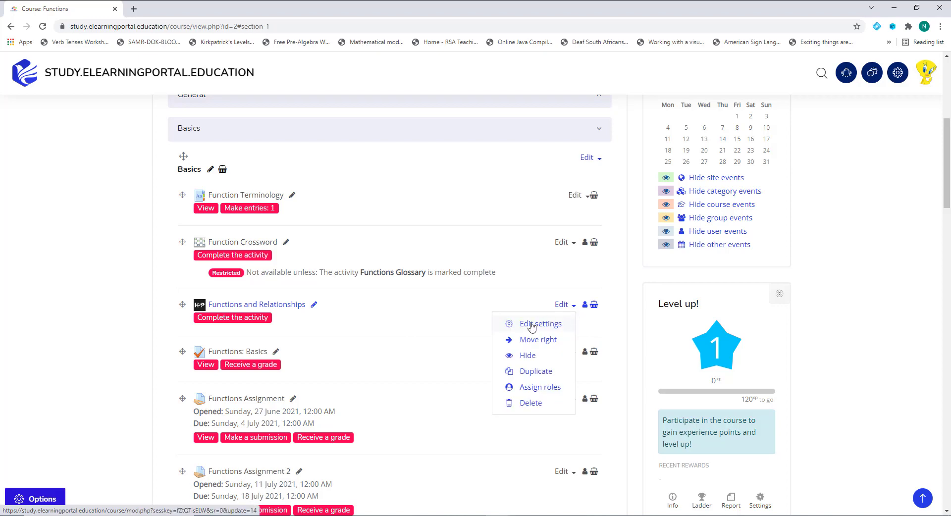
click(530, 326)
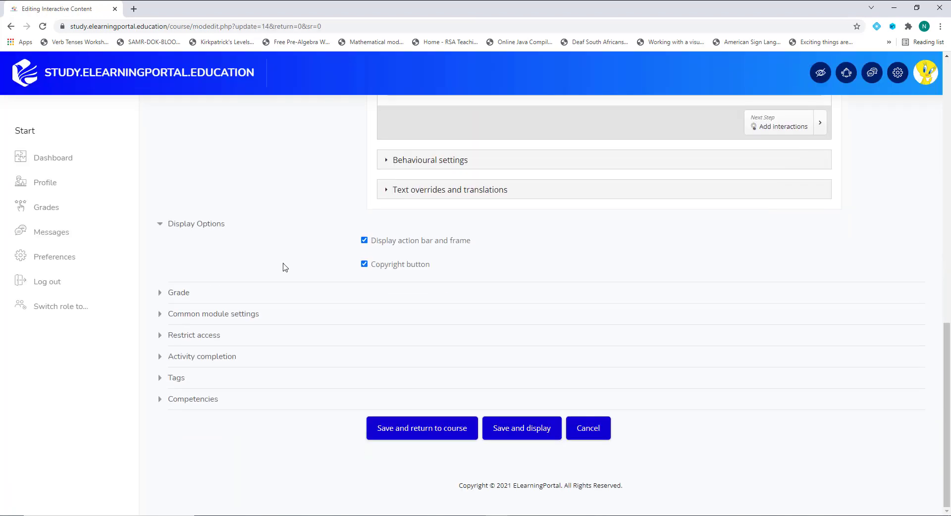
click(204, 337)
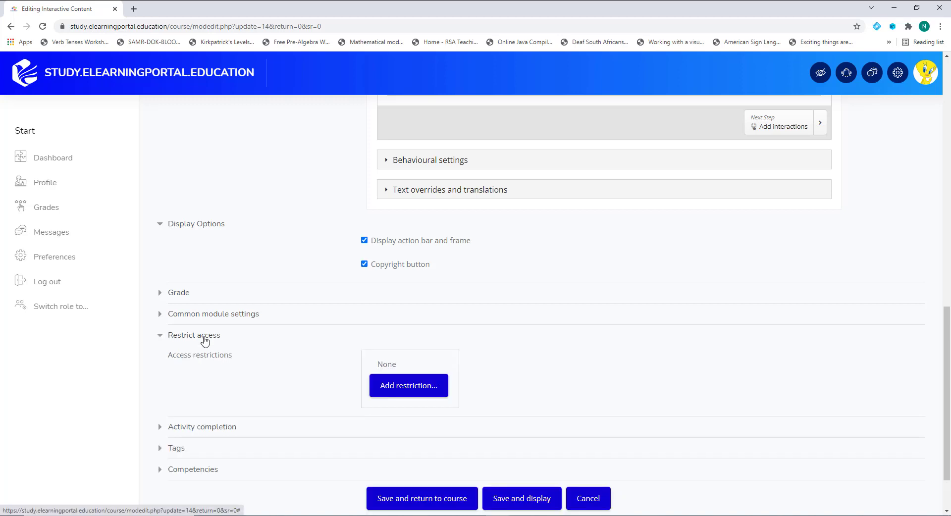
Add an activity completion restriction requiring the Functions Glossary to be marked complete
click(411, 388)
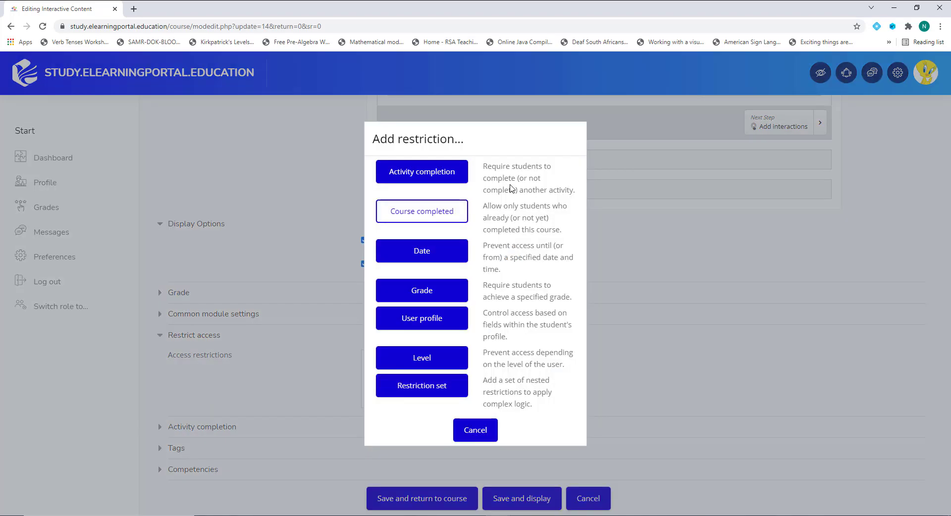
click(435, 172)
scroll(304, 350, down, 2)
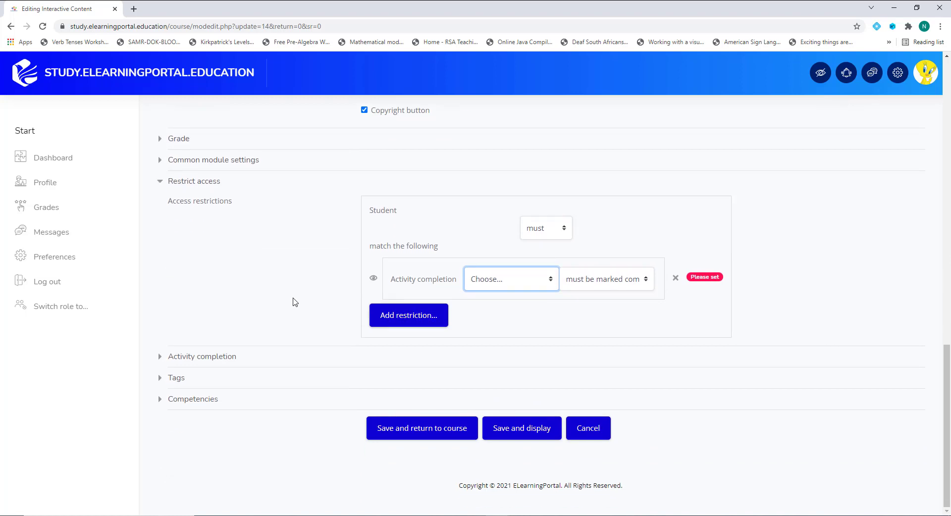
click(548, 283)
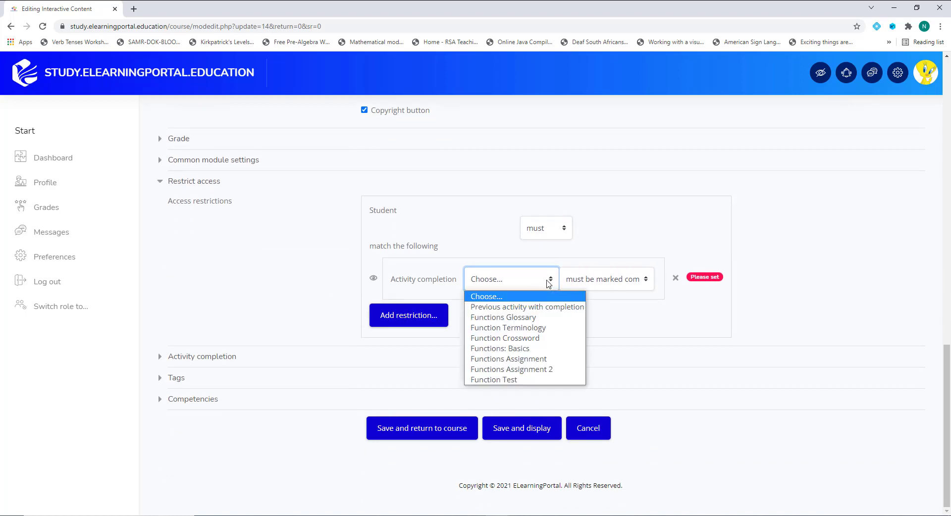
click(535, 318)
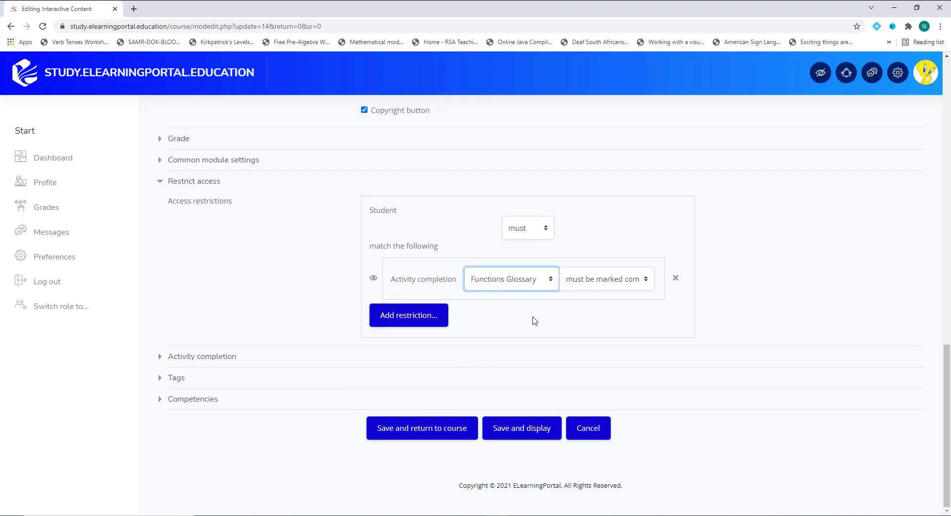
Add a second activity completion restriction requiring Function Terminology to be marked complete
click(415, 320)
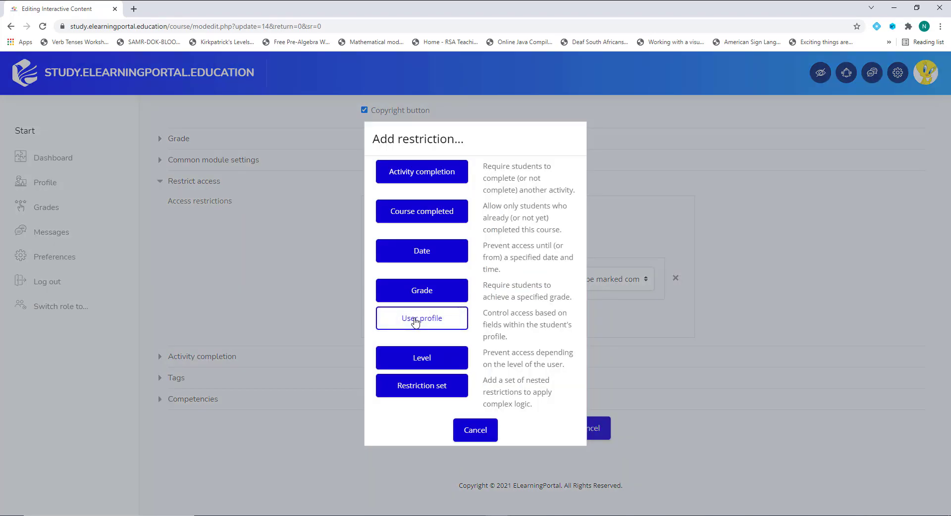
click(430, 175)
click(532, 372)
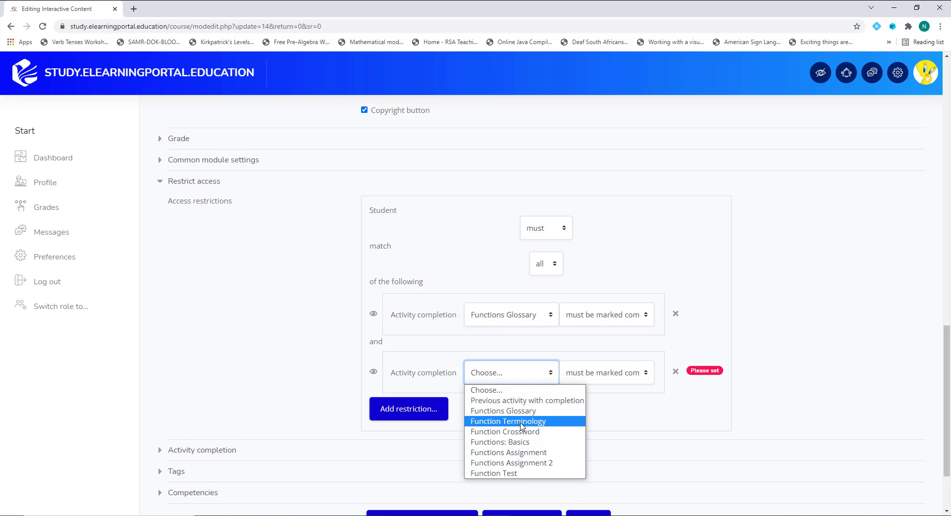
click(522, 422)
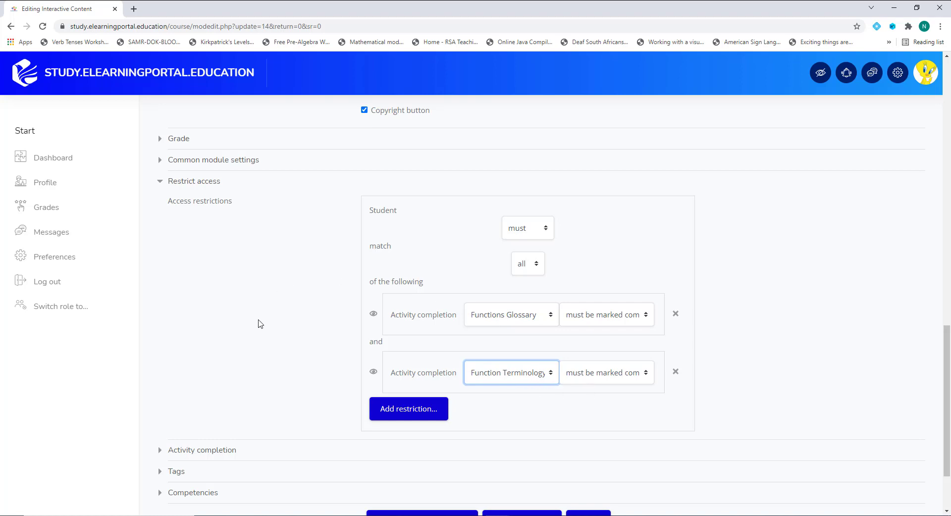
scroll(258, 324, down, 2)
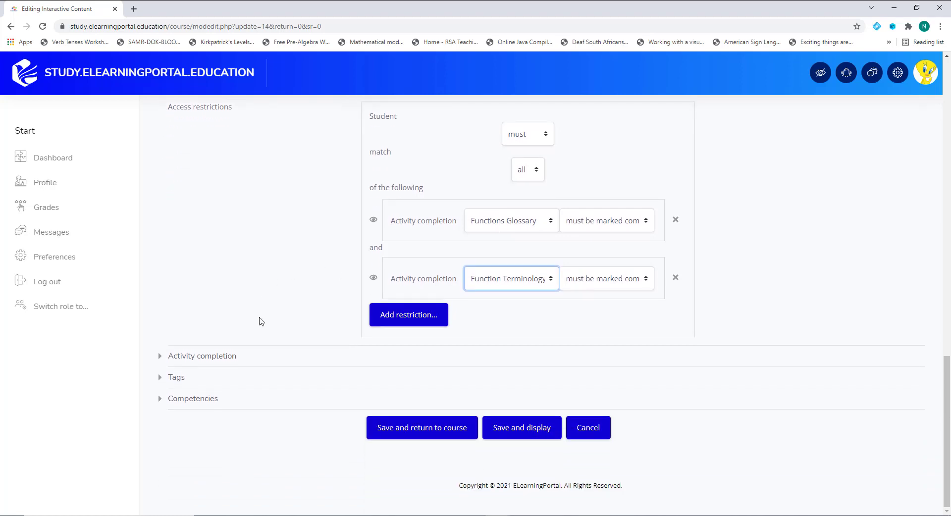
Save the Functions and Relationships settings, return to the course, and review the activity's restrictions in the Basics section
click(420, 433)
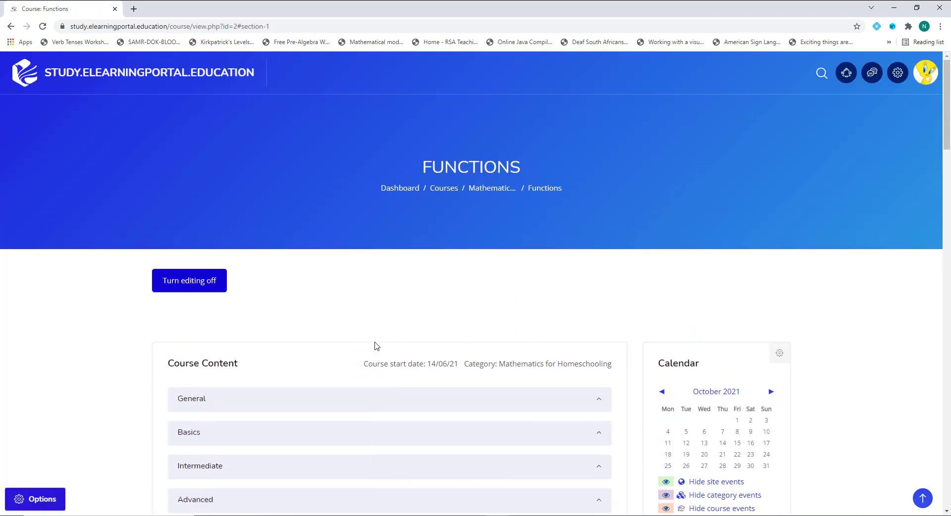
click(244, 326)
scroll(245, 325, down, 5)
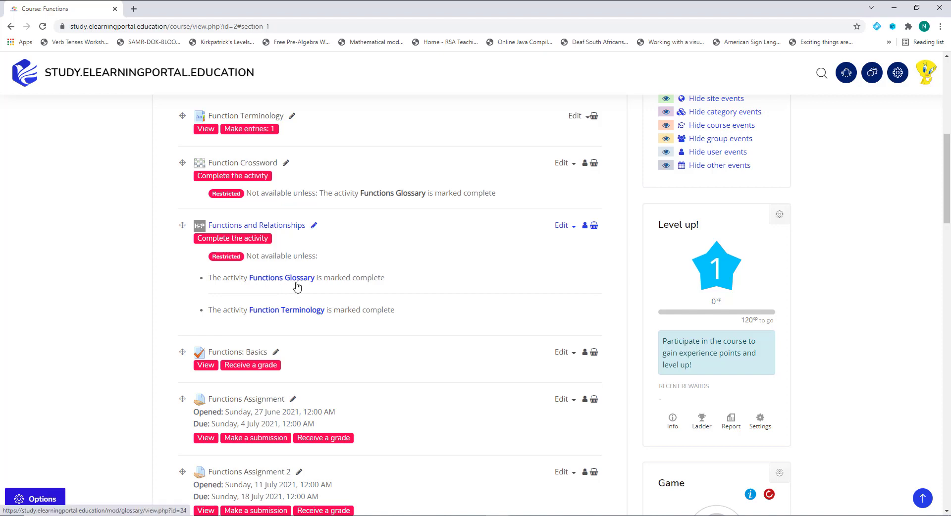
scroll(257, 177, up, 1)
scroll(256, 178, up, 1)
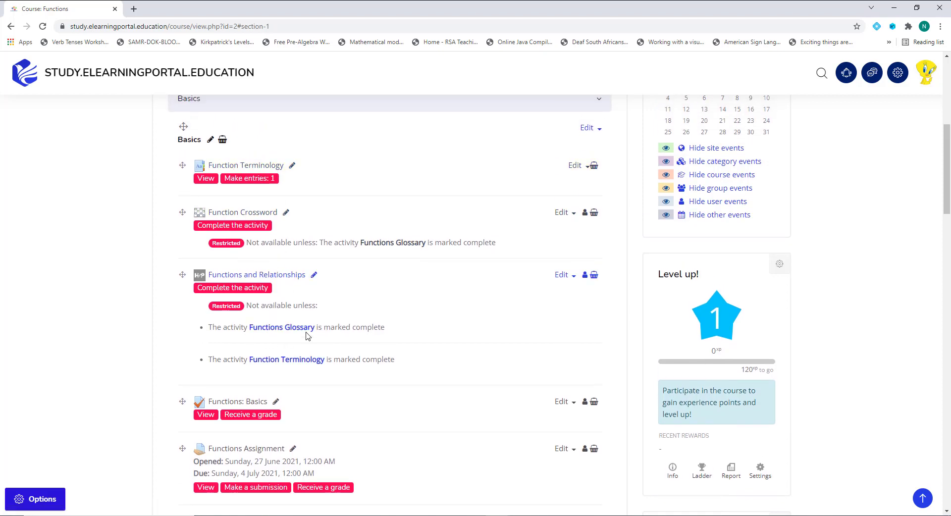
scroll(306, 335, down, 2)
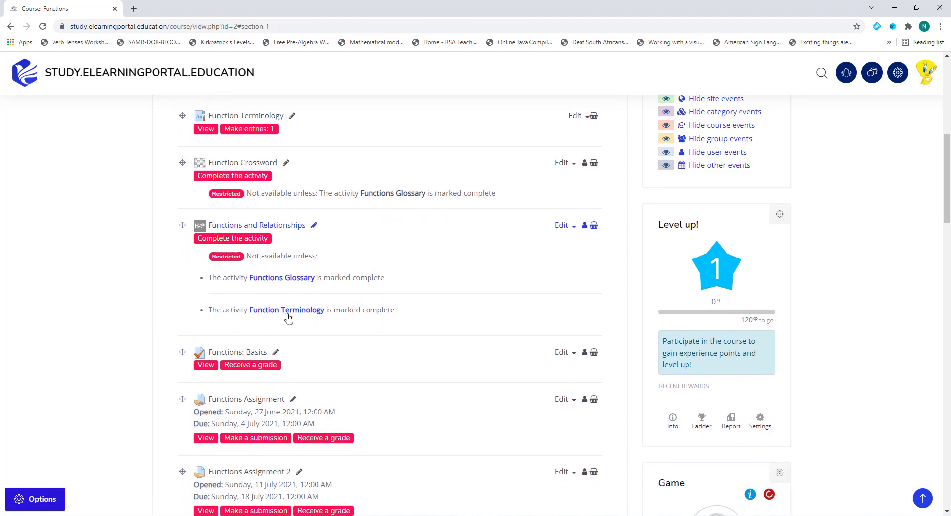
scroll(300, 285, up, 2)
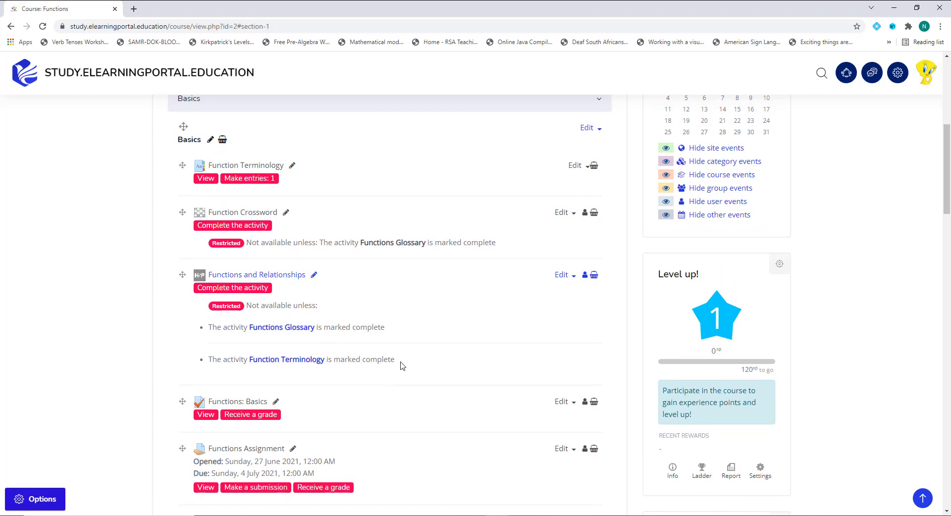
scroll(402, 366, down, 1)
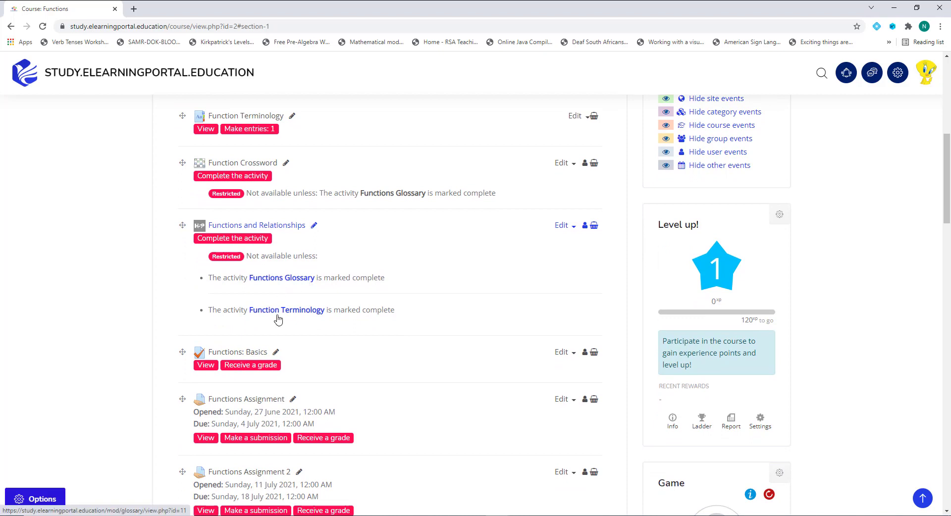
Reopen the settings of Functions and Relationships and expand its access restrictions
click(572, 226)
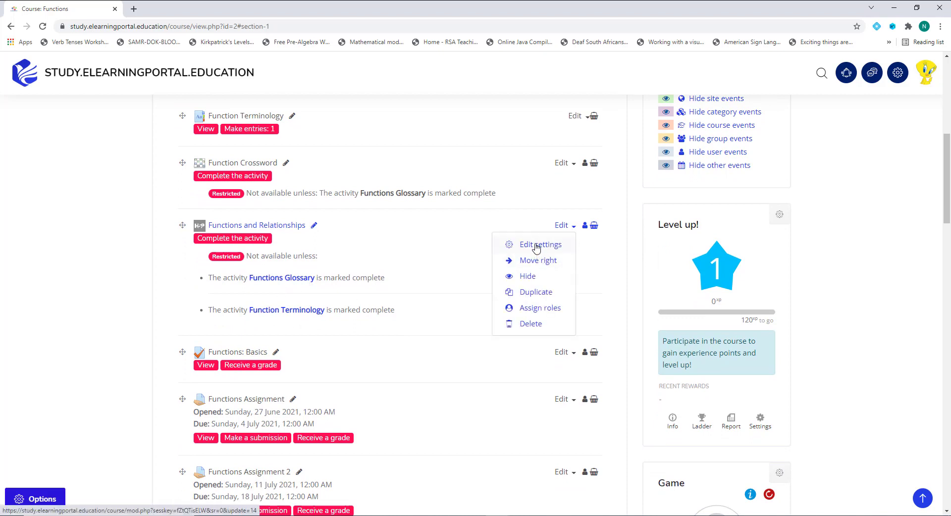
click(331, 285)
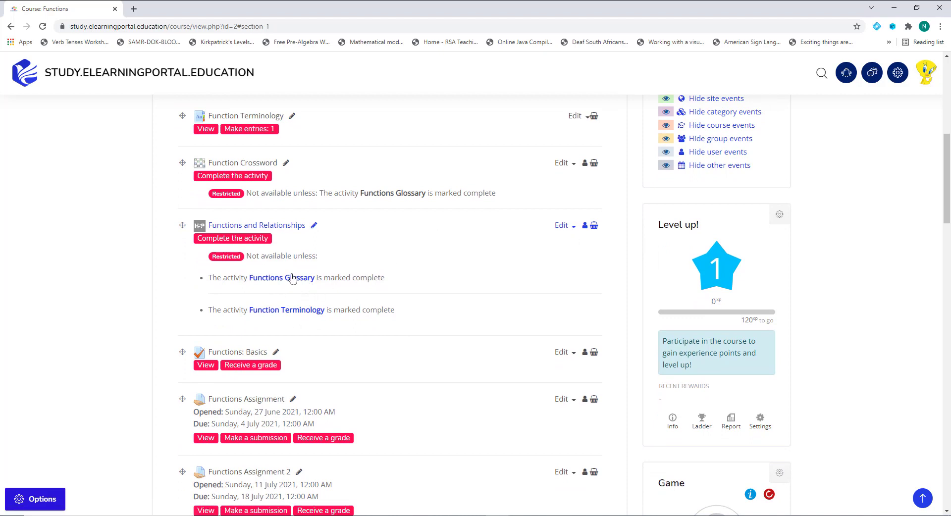
click(572, 227)
click(535, 243)
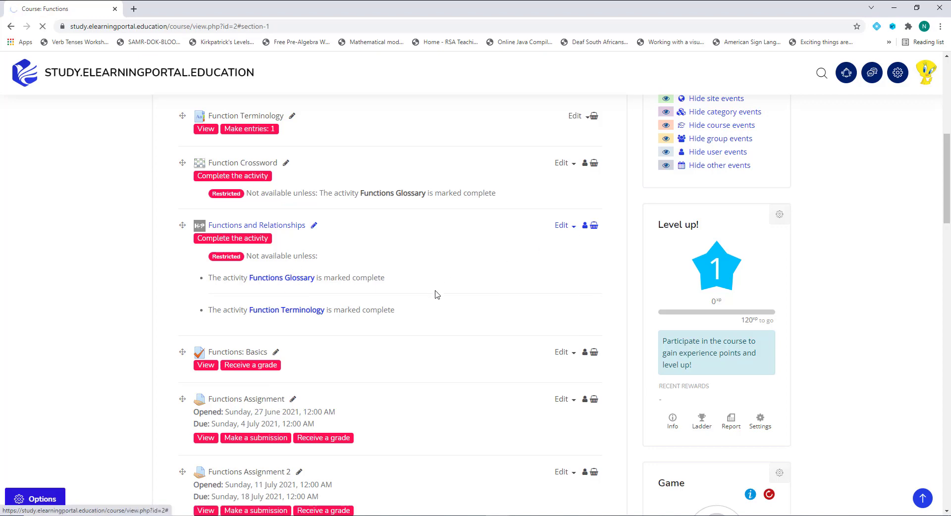
scroll(291, 248, down, 12)
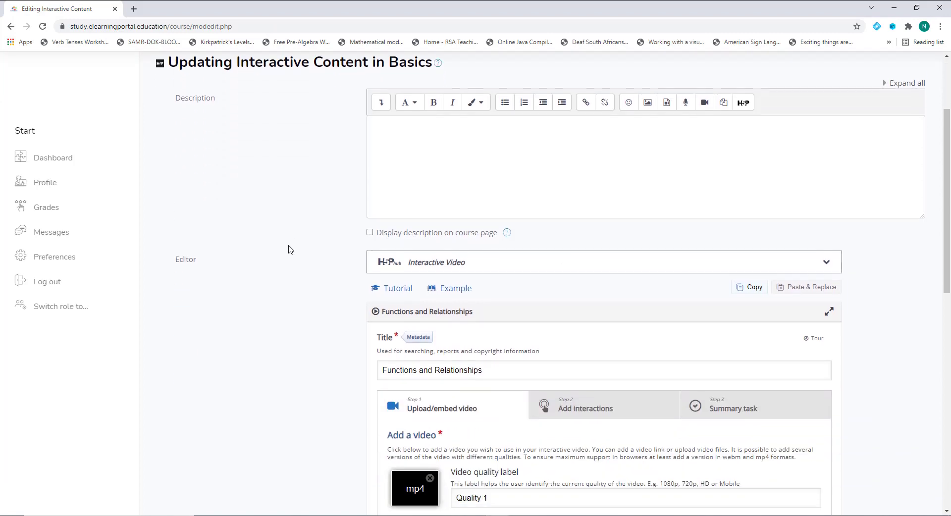
scroll(291, 249, down, 1)
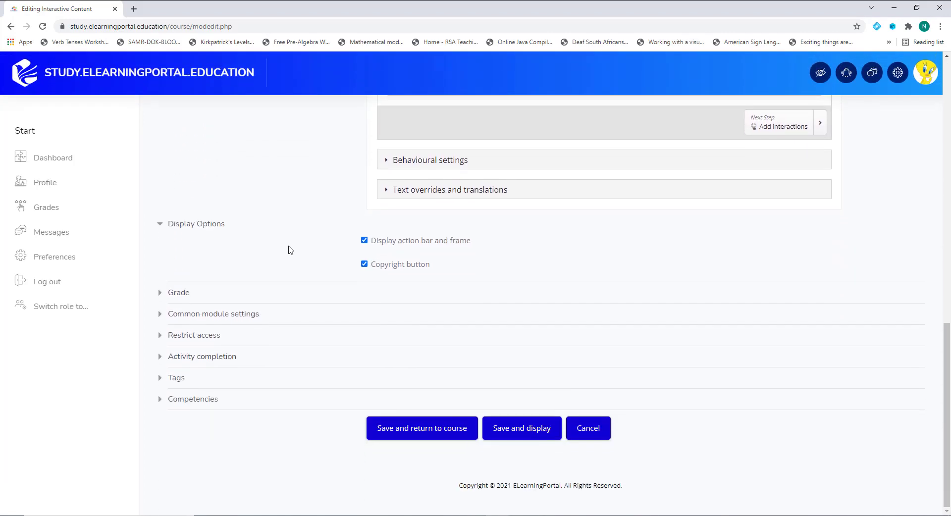
click(210, 341)
scroll(276, 359, down, 3)
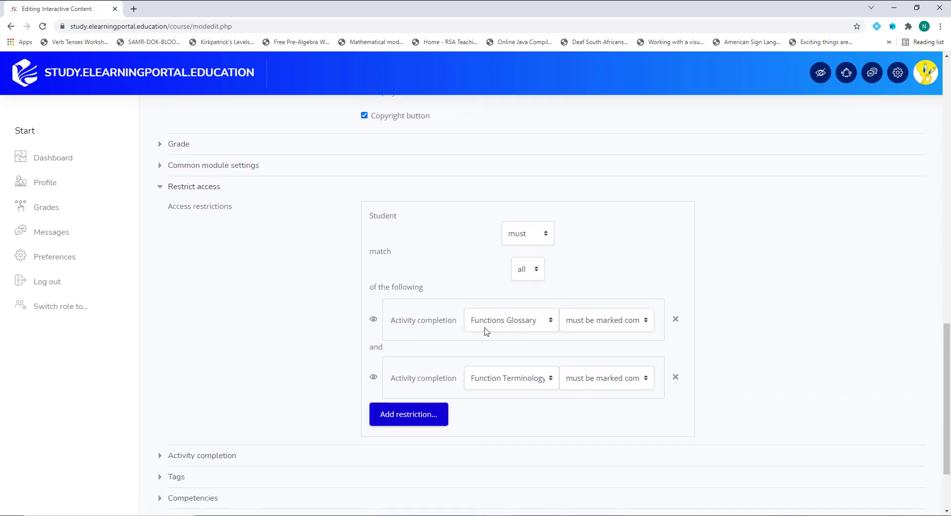
Change the second activity completion restriction to require Function Crossword instead
click(550, 325)
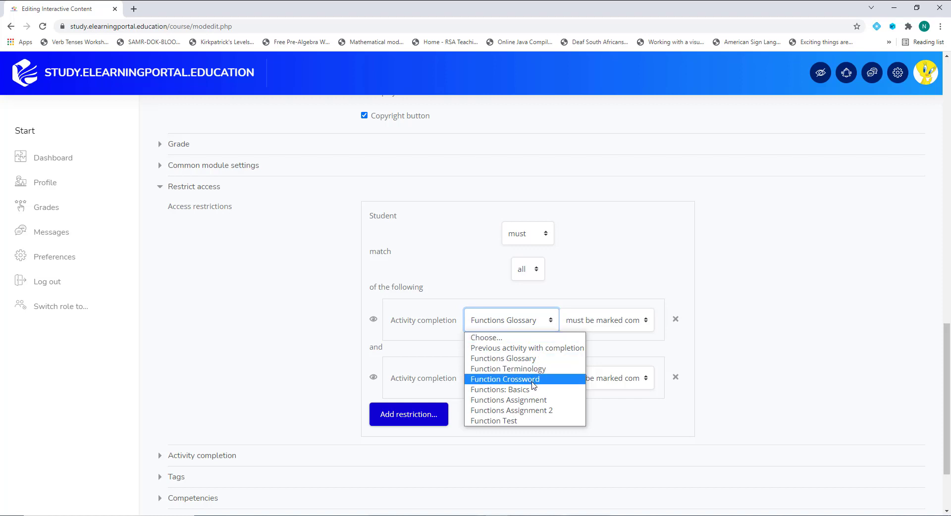
click(460, 271)
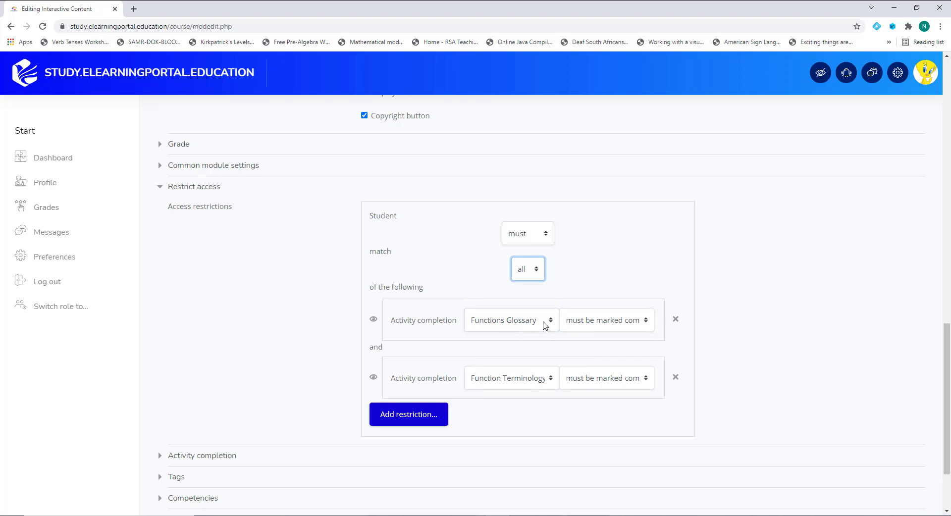
click(548, 378)
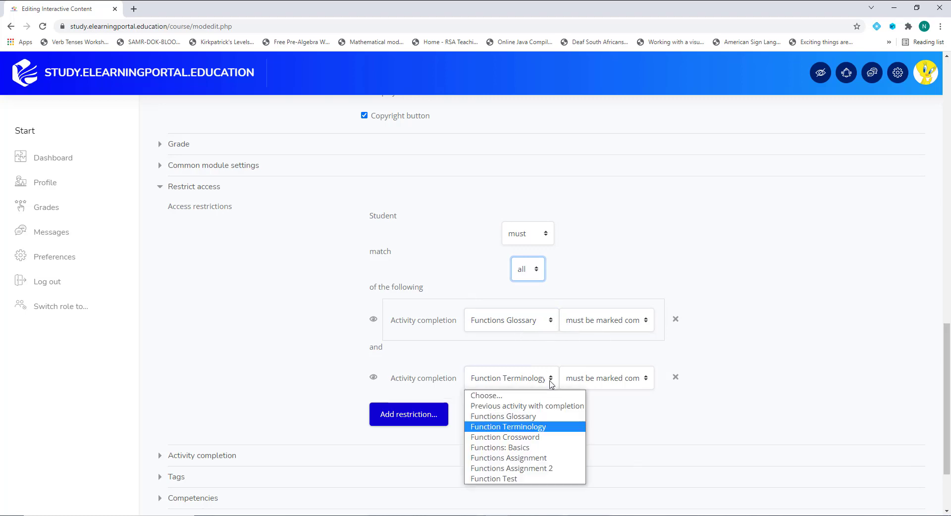
click(526, 437)
click(420, 414)
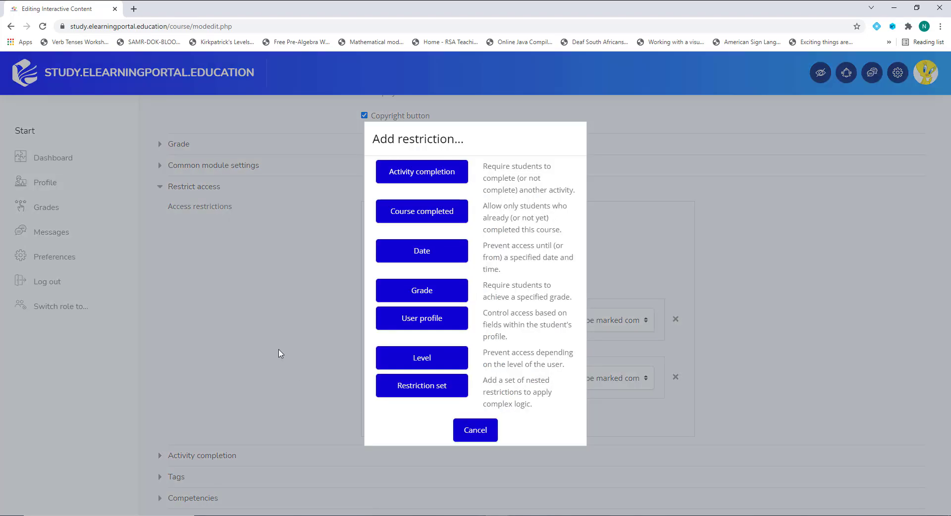
click(476, 431)
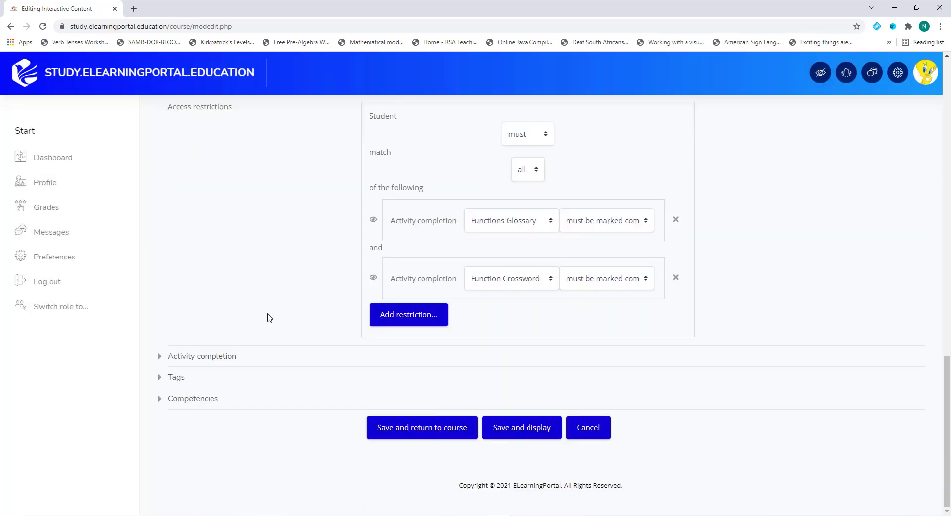
Save the corrected restrictions, return to the course, and expand the Basics section to check its activities
click(438, 432)
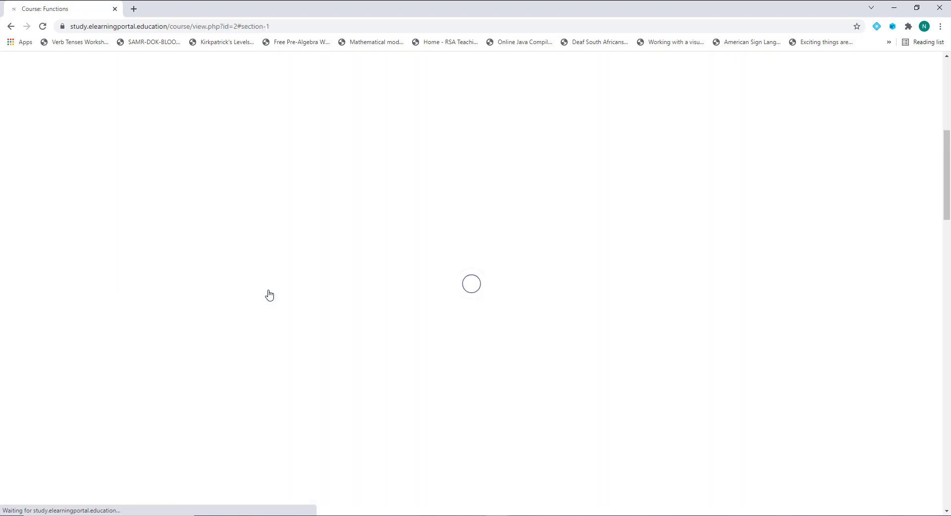
scroll(289, 411, down, 4)
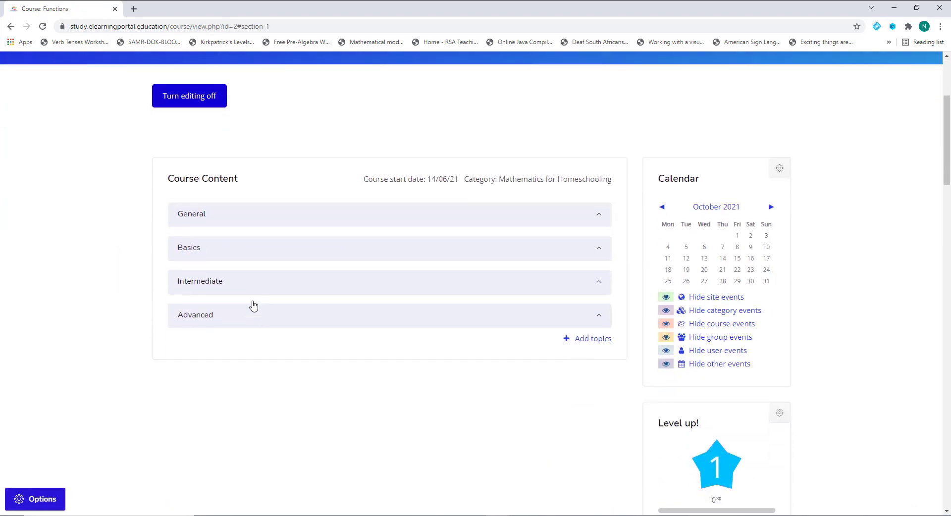
click(193, 221)
scroll(291, 337, down, 2)
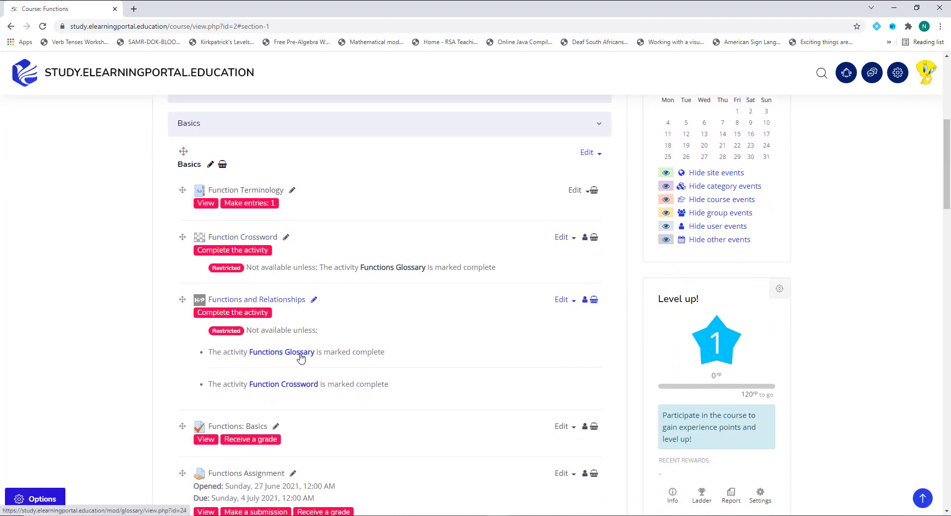
scroll(298, 358, down, 2)
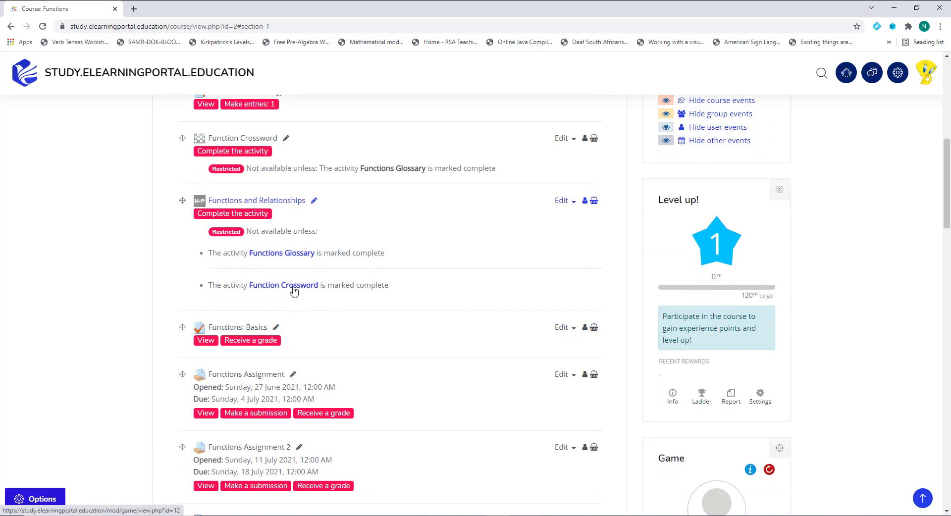
scroll(294, 292, down, 3)
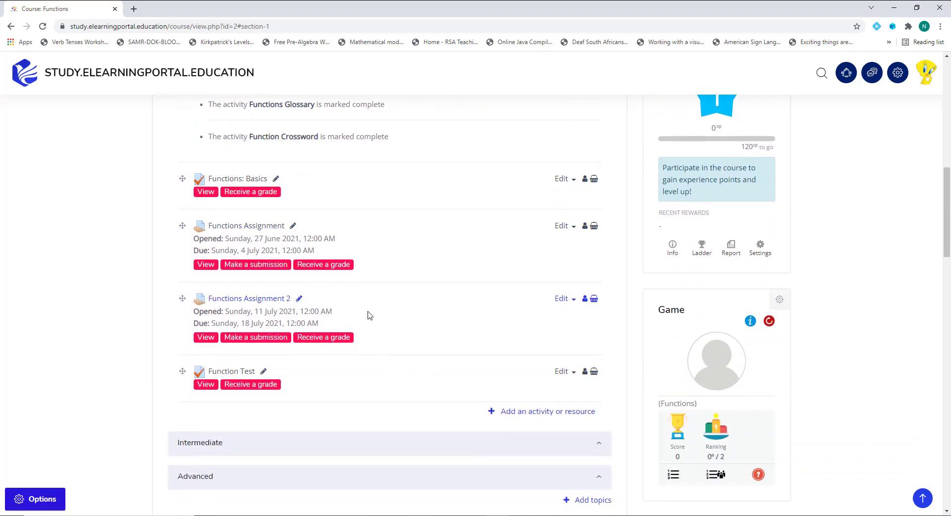
scroll(370, 314, up, 6)
scroll(351, 309, down, 4)
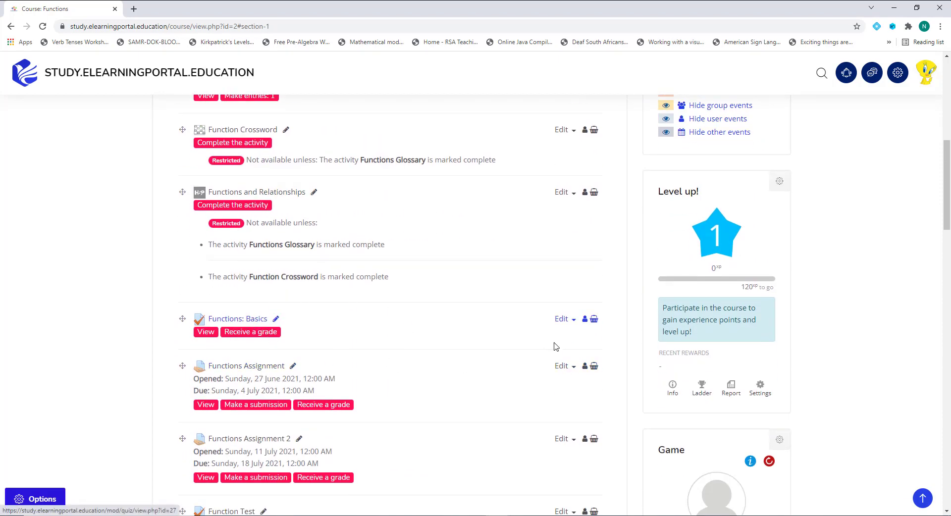
Open the settings of the Functions: Basics quiz and expand its access restrictions
click(571, 322)
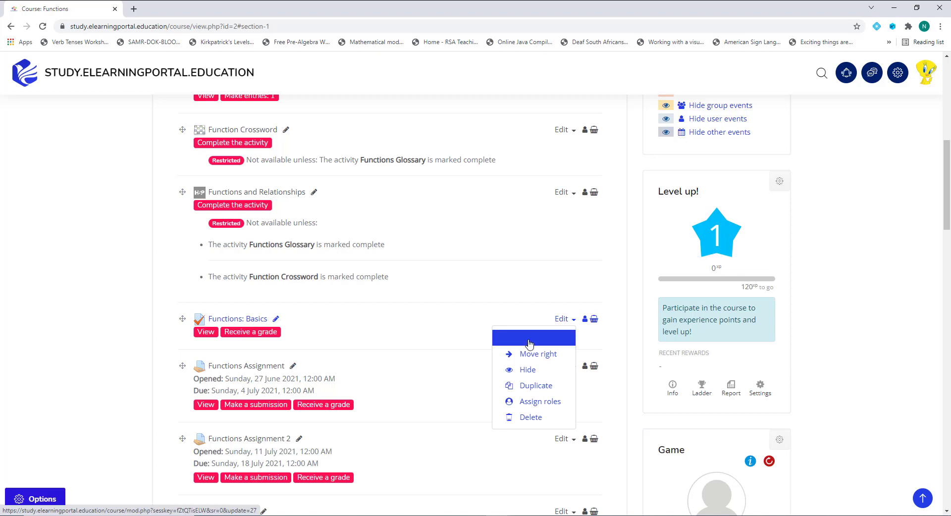
click(538, 338)
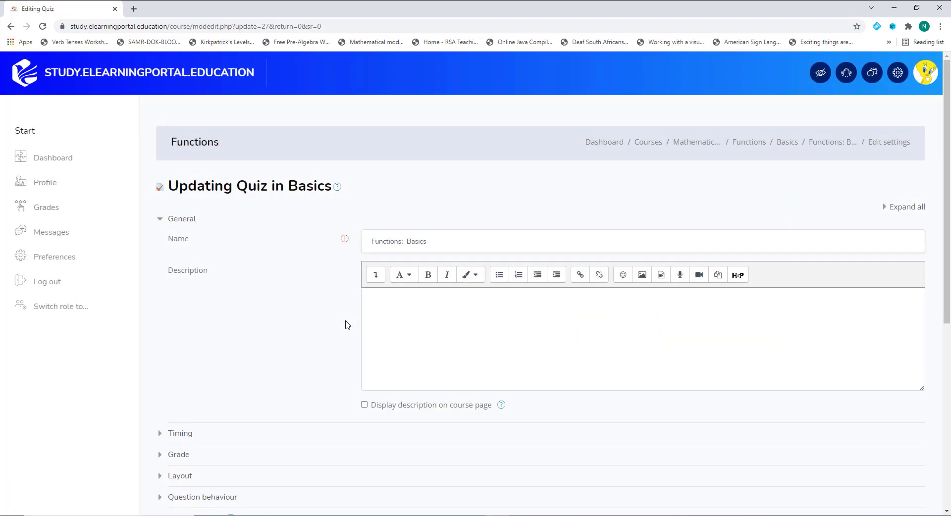
scroll(292, 320, down, 4)
scroll(297, 315, down, 1)
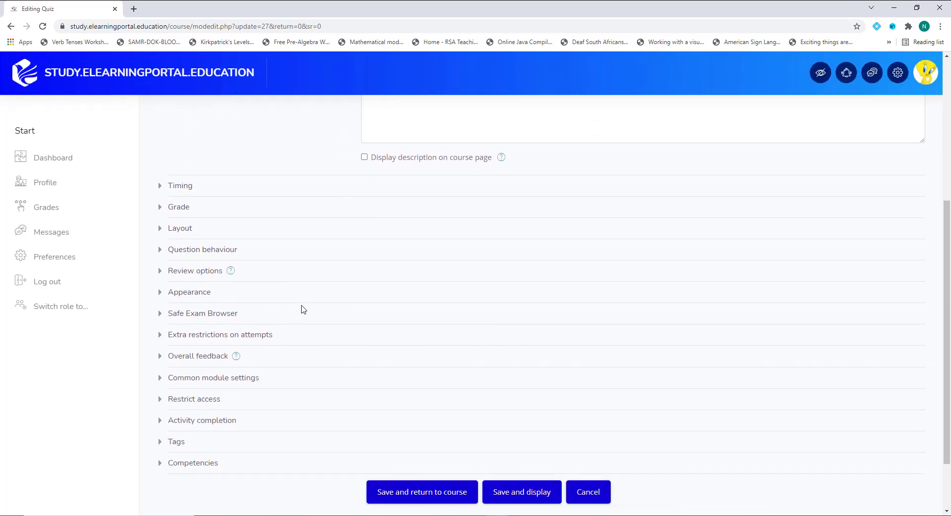
click(213, 400)
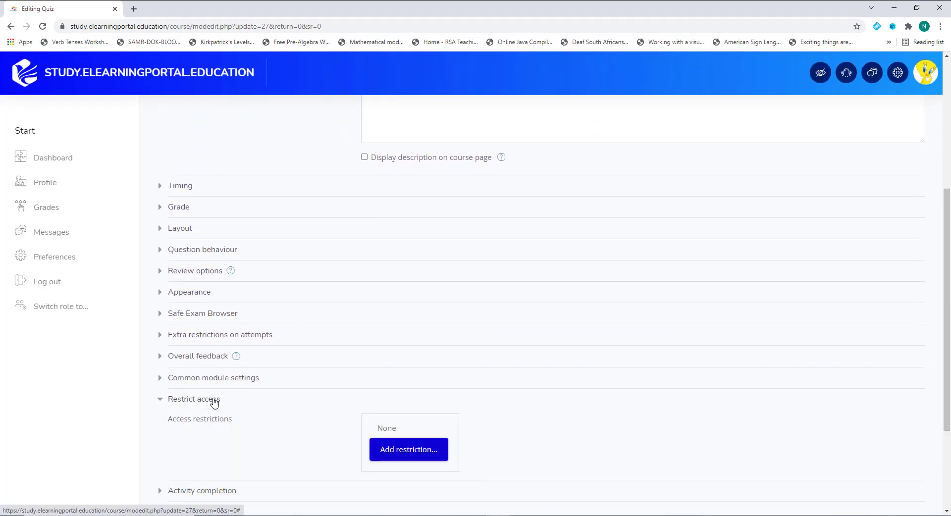
Add an activity completion restriction to the quiz requiring the Functions Glossary to be marked complete
click(414, 454)
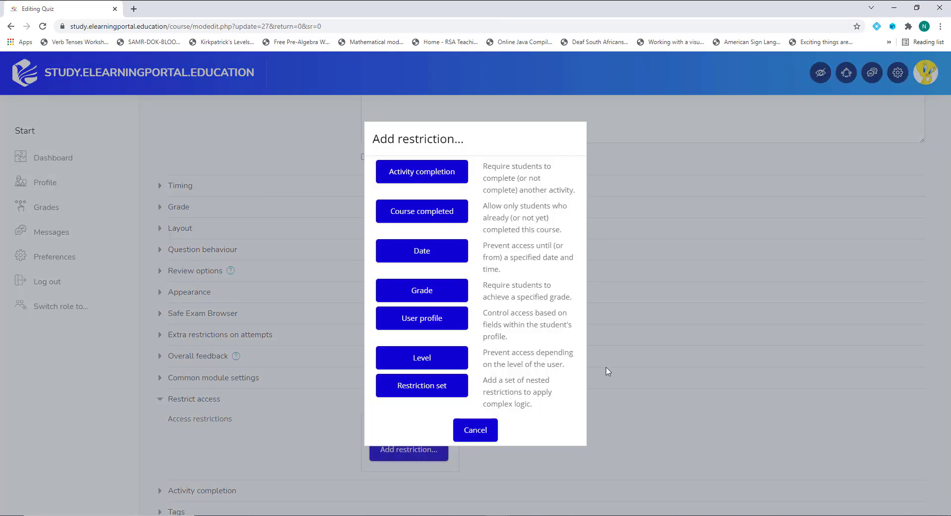
click(434, 176)
scroll(393, 287, down, 3)
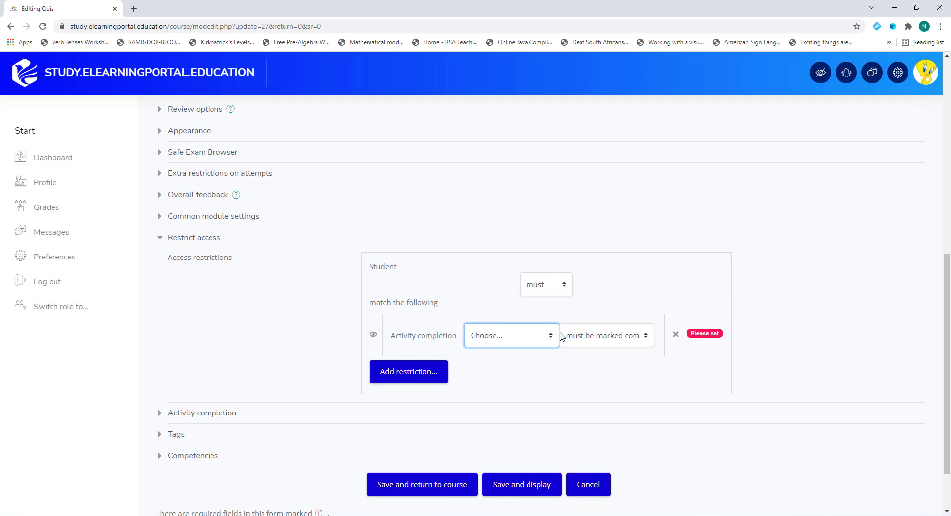
click(544, 340)
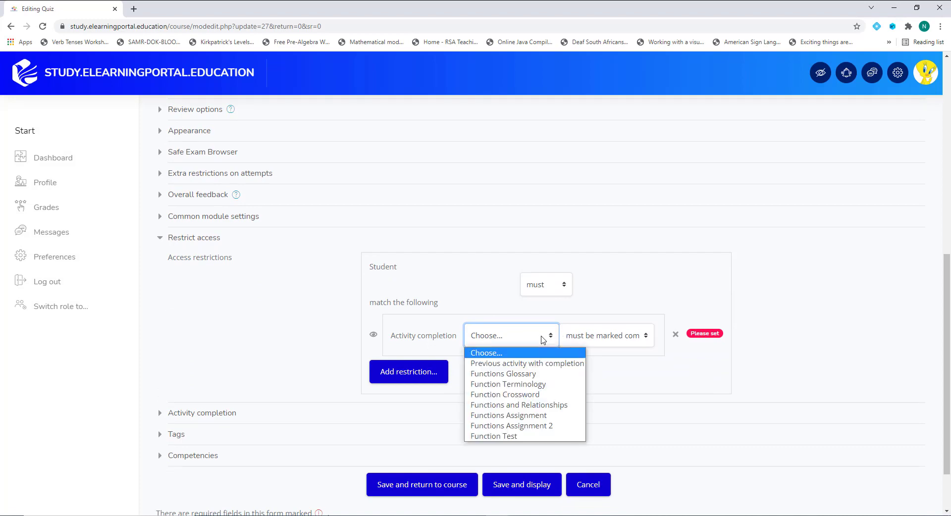
click(525, 375)
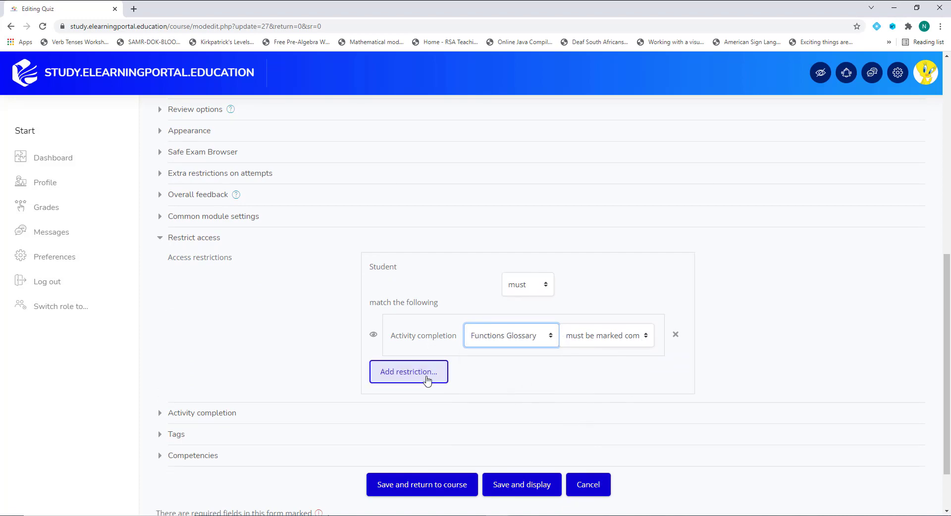
Add a second activity completion restriction to the quiz requiring Function Crossword to be marked complete
click(408, 373)
click(436, 176)
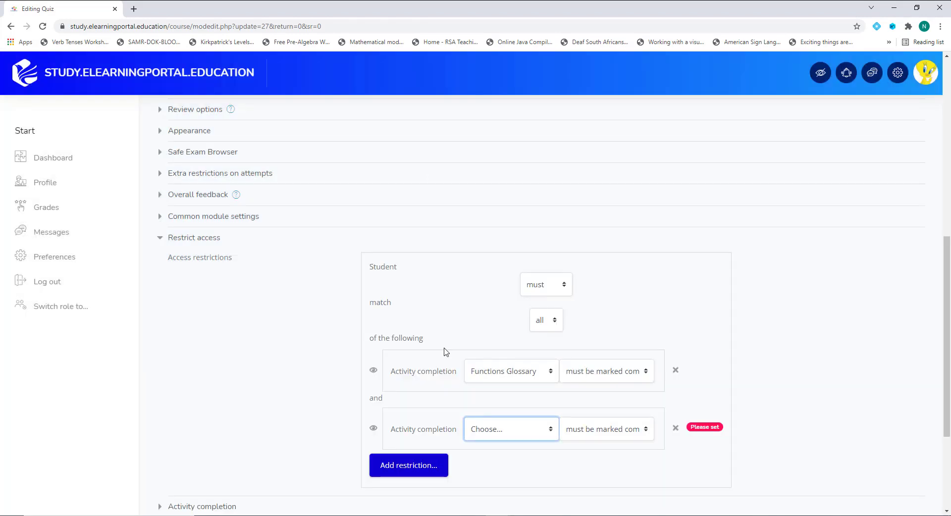
scroll(454, 391, down, 3)
click(548, 276)
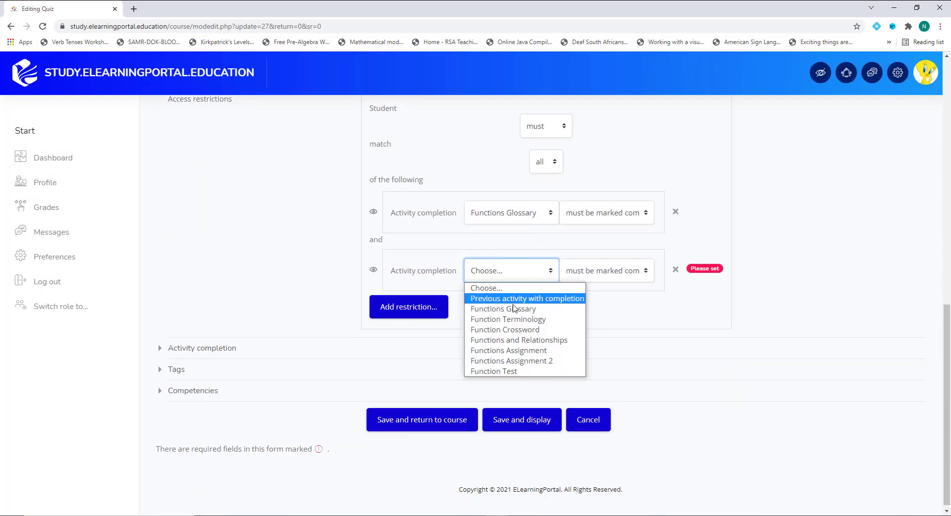
click(530, 331)
Add a third activity completion restriction to the quiz requiring Functions and Relationships to be marked complete
click(427, 311)
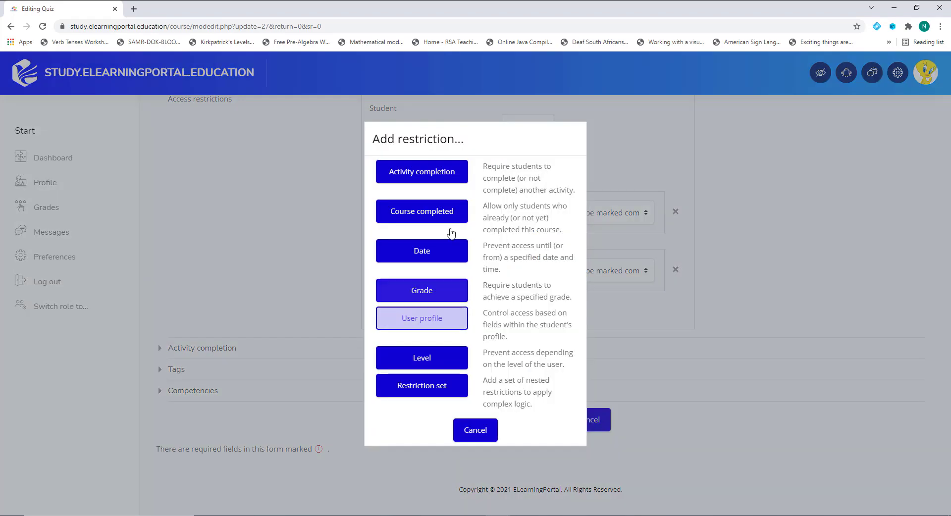
click(446, 174)
click(544, 334)
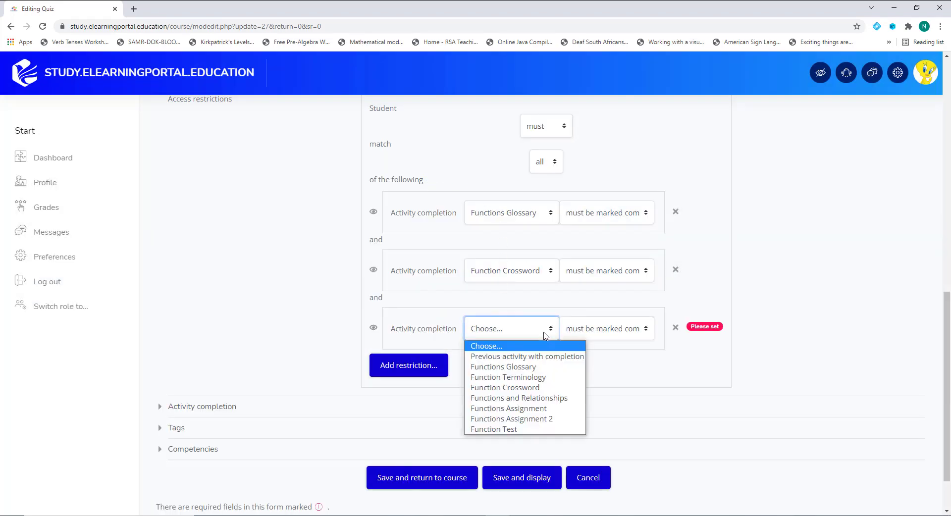
click(548, 399)
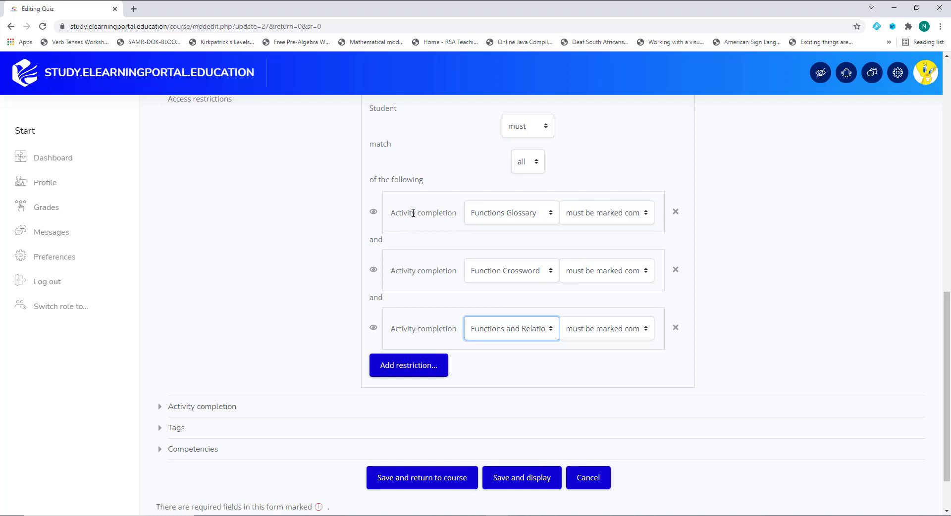
Save the quiz's restrictions and return to the course's Basics section to check them
scroll(336, 319, down, 2)
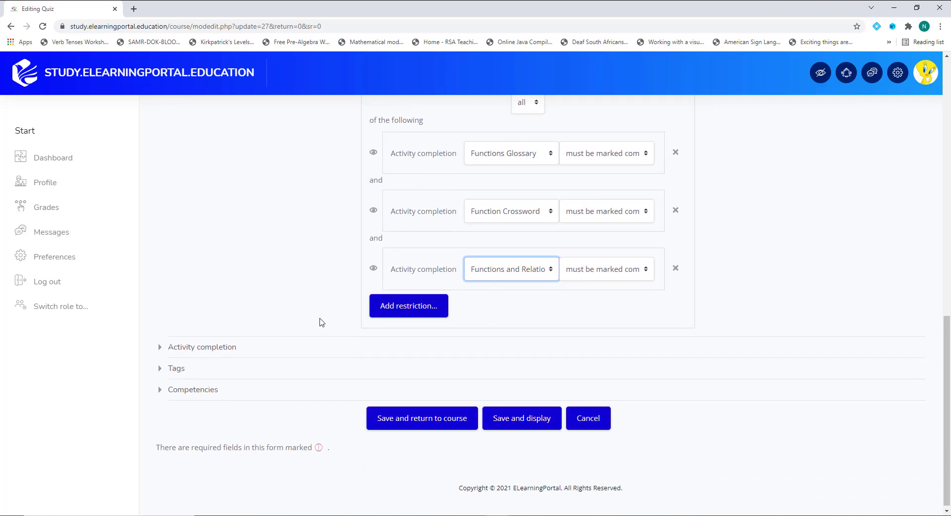
click(438, 421)
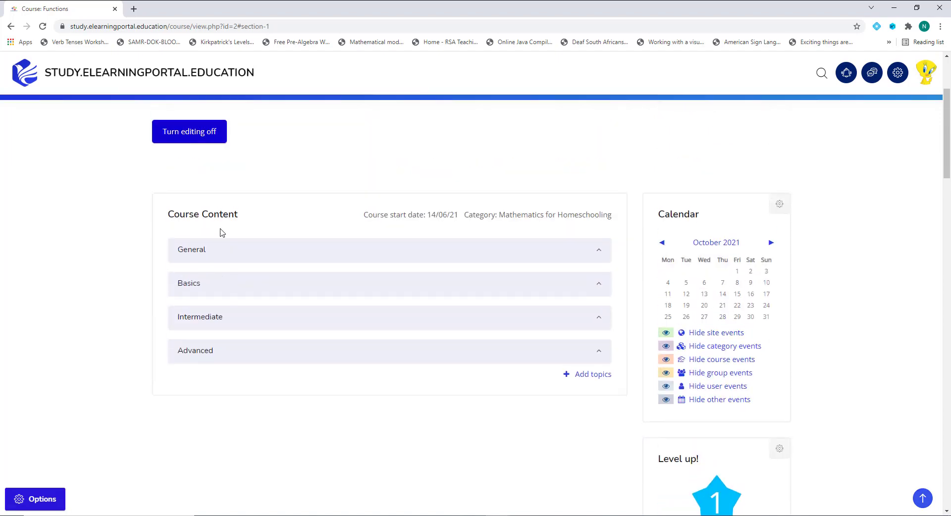
click(195, 284)
scroll(290, 287, down, 4)
scroll(289, 288, down, 3)
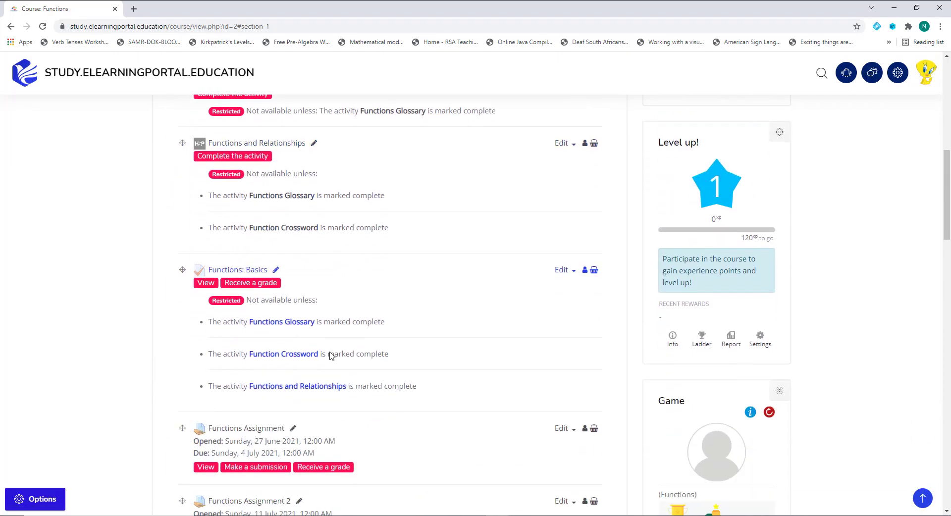
scroll(314, 282, up, 2)
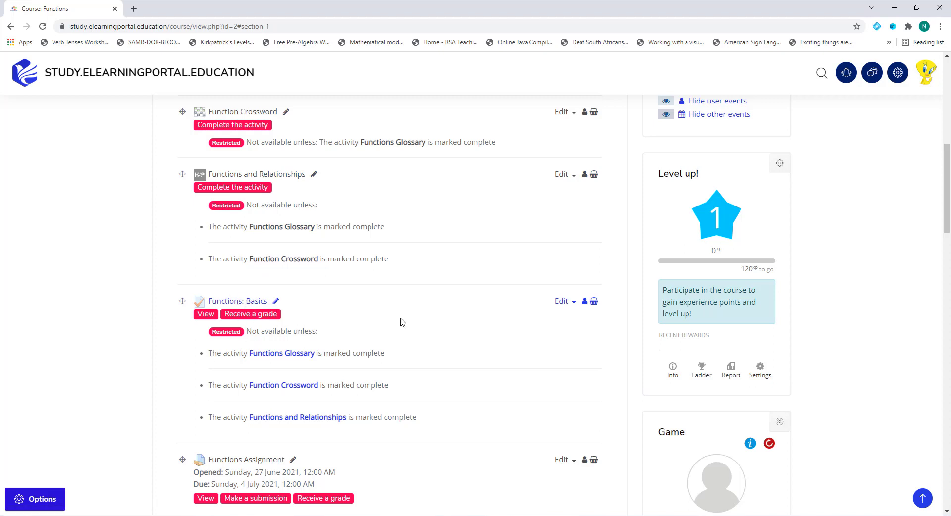
Open the settings of Functions Assignment in the Basics section and expand its access restrictions
scroll(399, 323, down, 3)
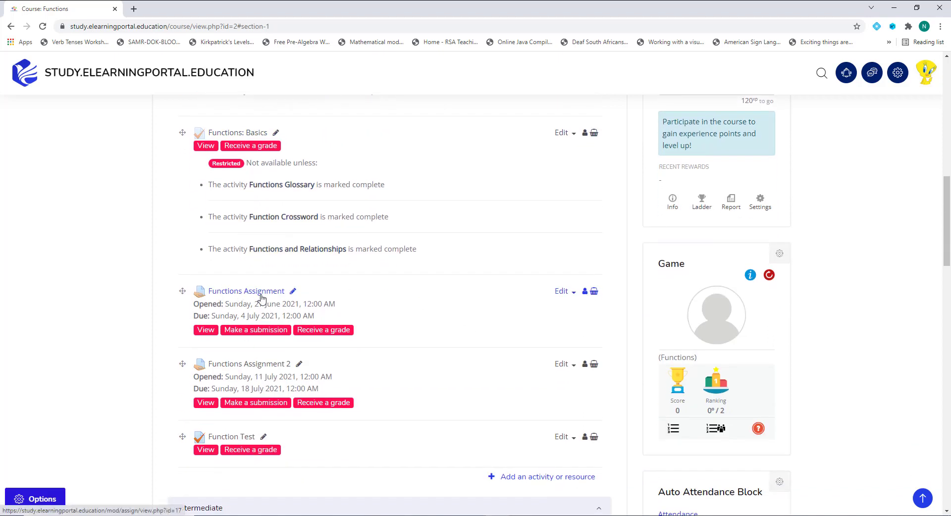
click(573, 292)
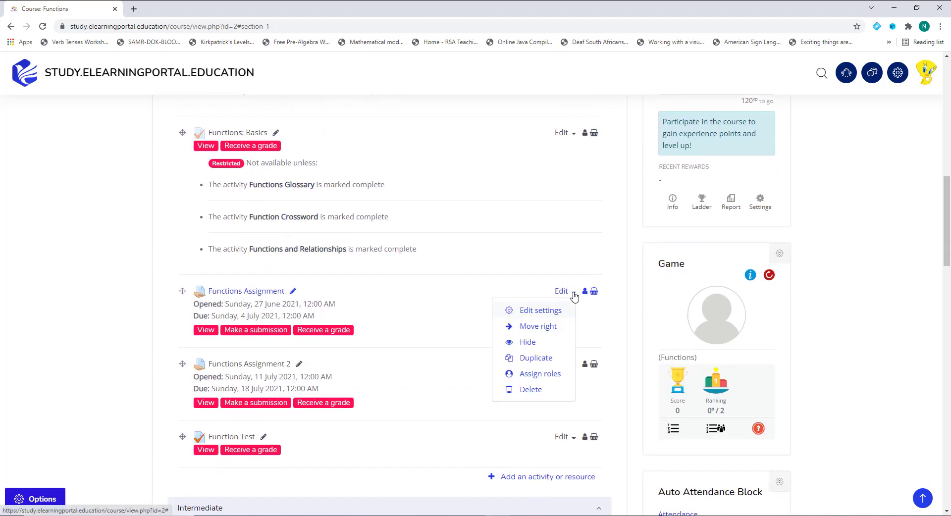
click(539, 309)
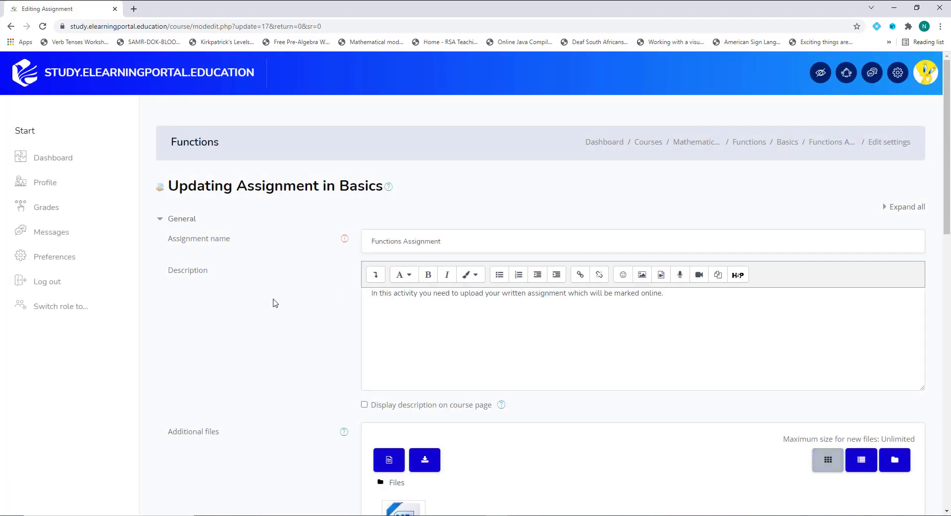
scroll(272, 301, down, 15)
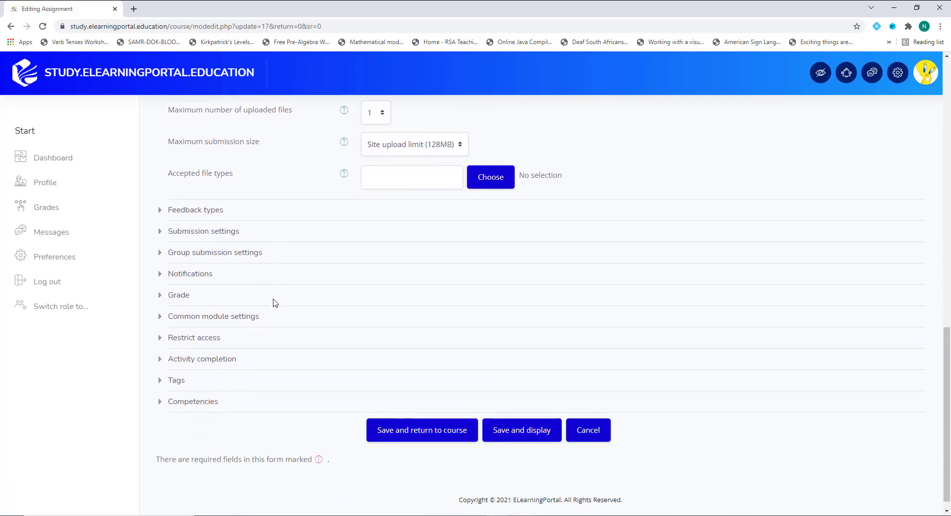
click(207, 339)
scroll(278, 363, down, 1)
scroll(278, 363, down, 1)
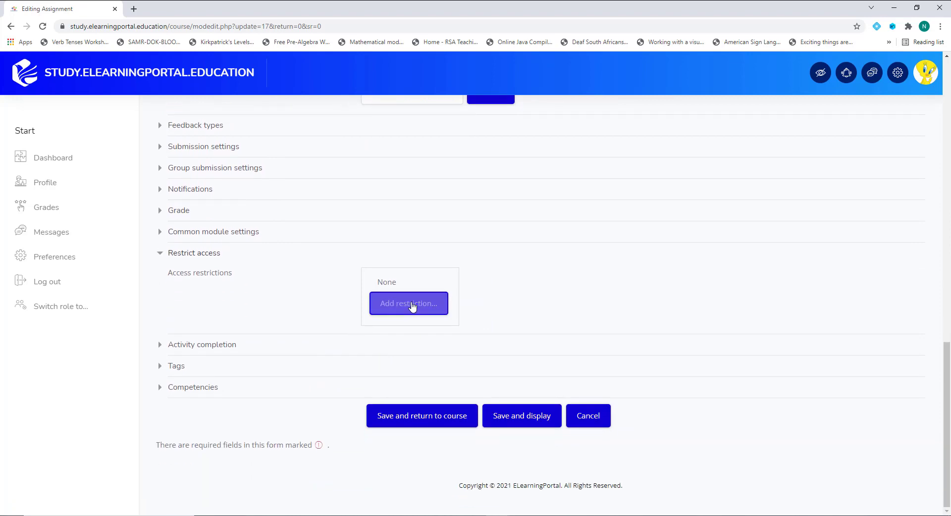
Add an empty nested restriction set to the Functions Assignment access restrictions
click(409, 303)
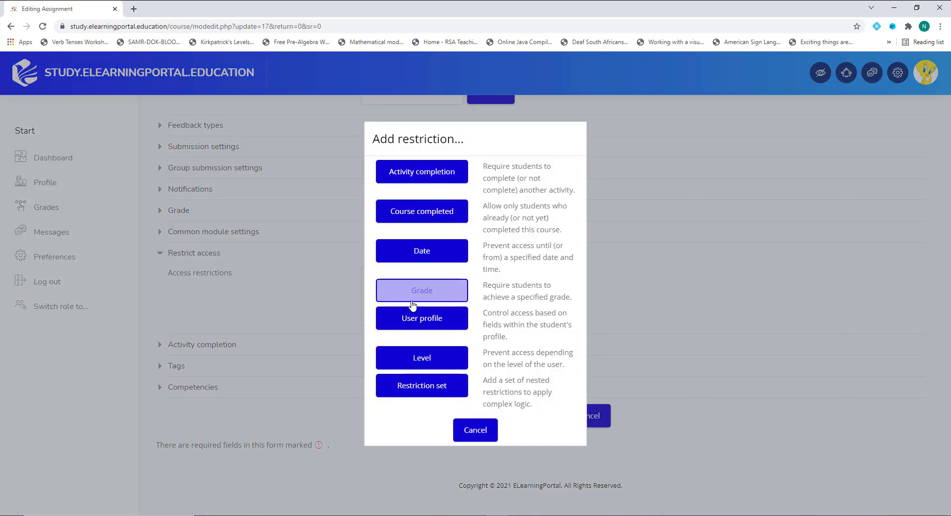
click(433, 389)
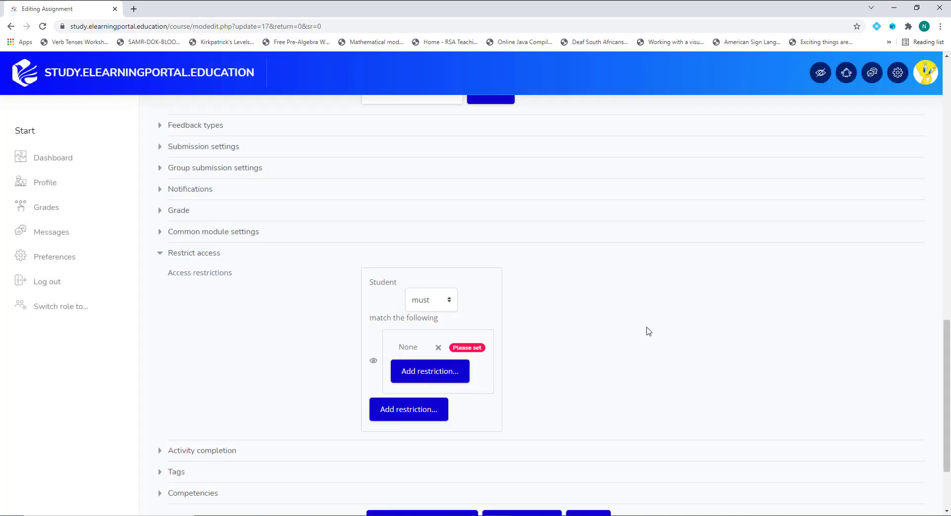
scroll(509, 218, down, 2)
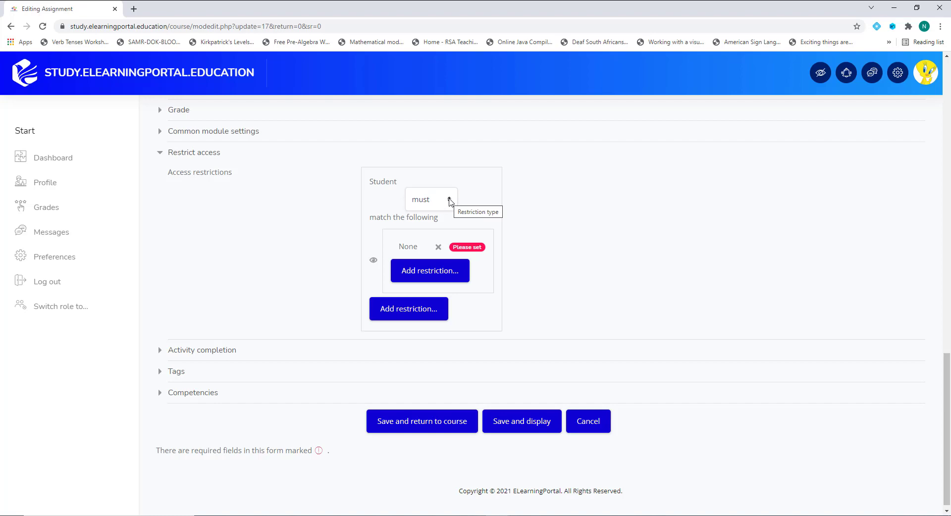
Add an activity completion restriction inside the set requiring Functions Glossary to be marked complete
click(431, 276)
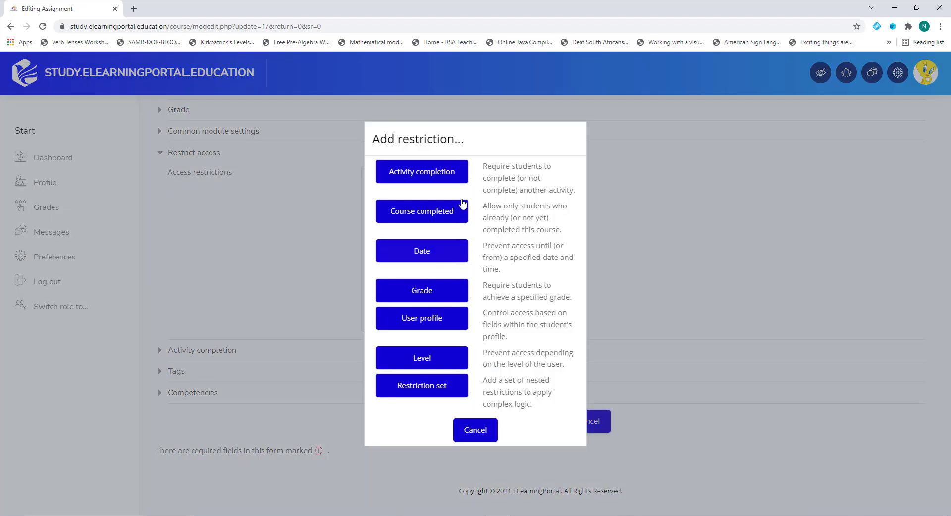
click(436, 174)
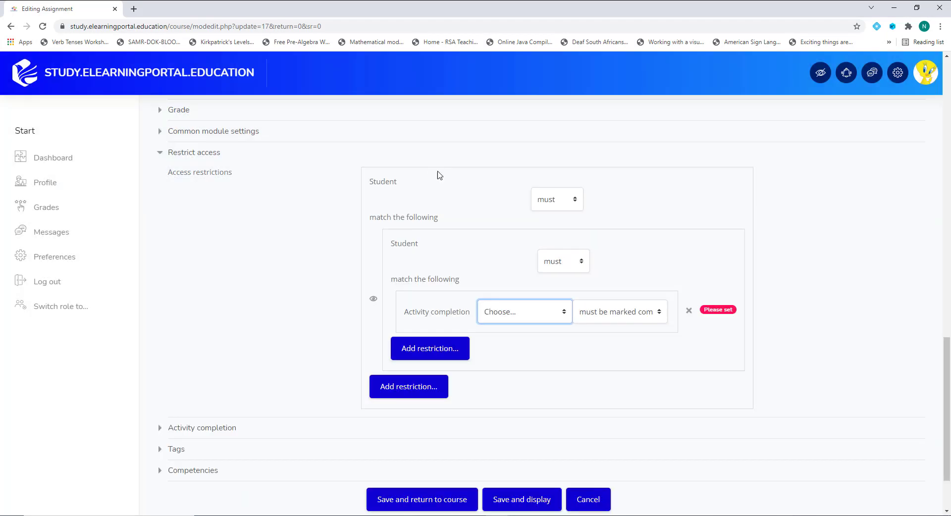
click(561, 316)
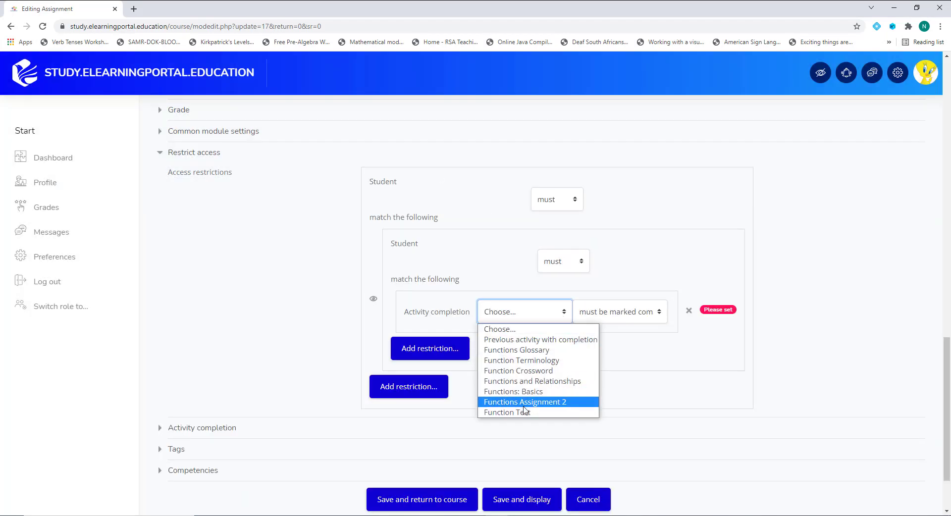
click(531, 350)
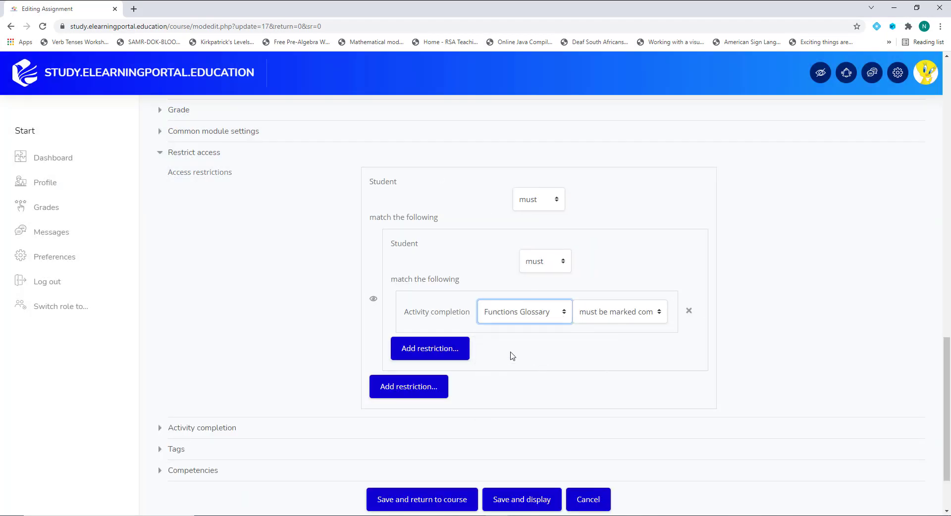
Add a second activity completion restriction inside the set requiring Function Crossword to be marked complete
click(443, 351)
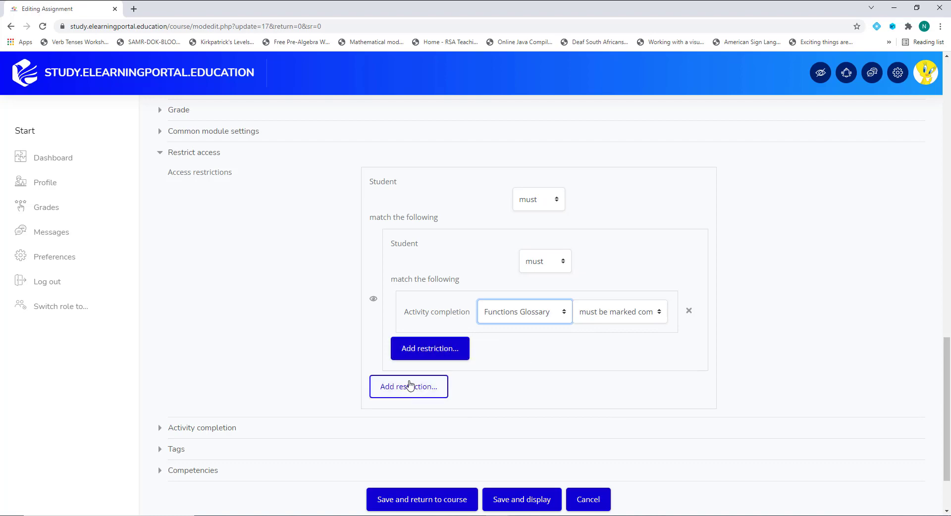
click(438, 351)
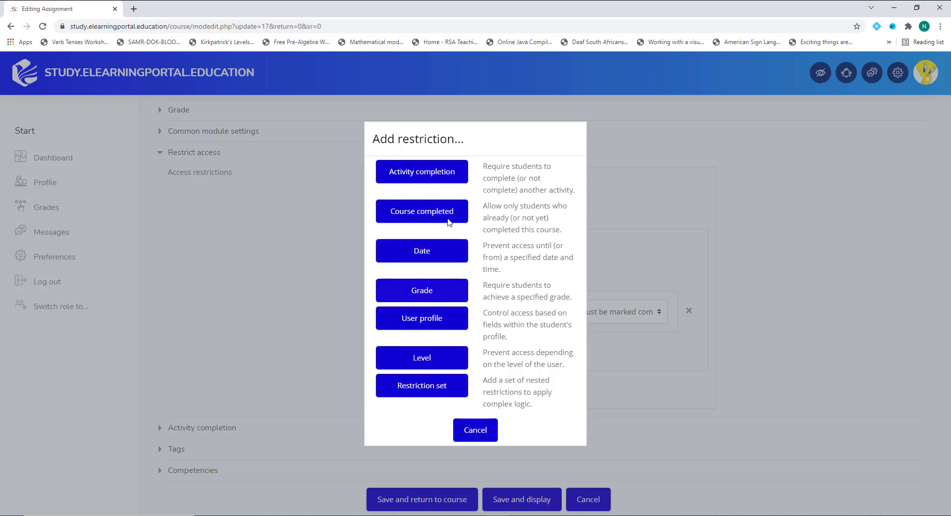
click(435, 170)
click(532, 409)
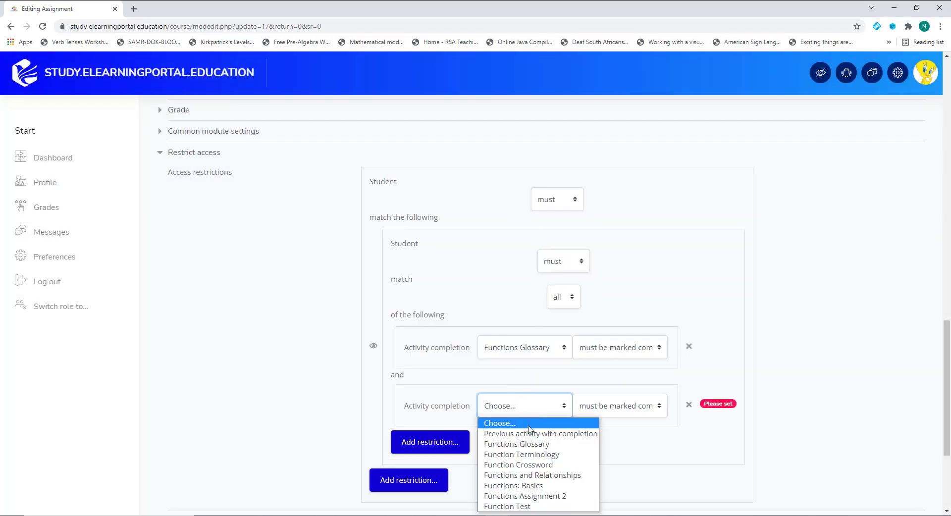
click(529, 464)
Add a third activity completion restriction inside the set requiring Functions and Relationships to be marked complete
click(438, 442)
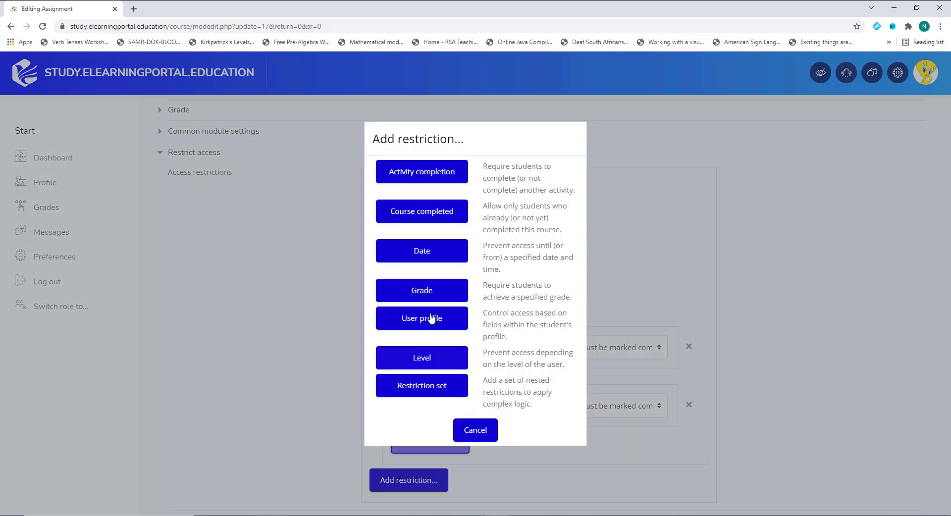
click(425, 173)
scroll(520, 307, down, 4)
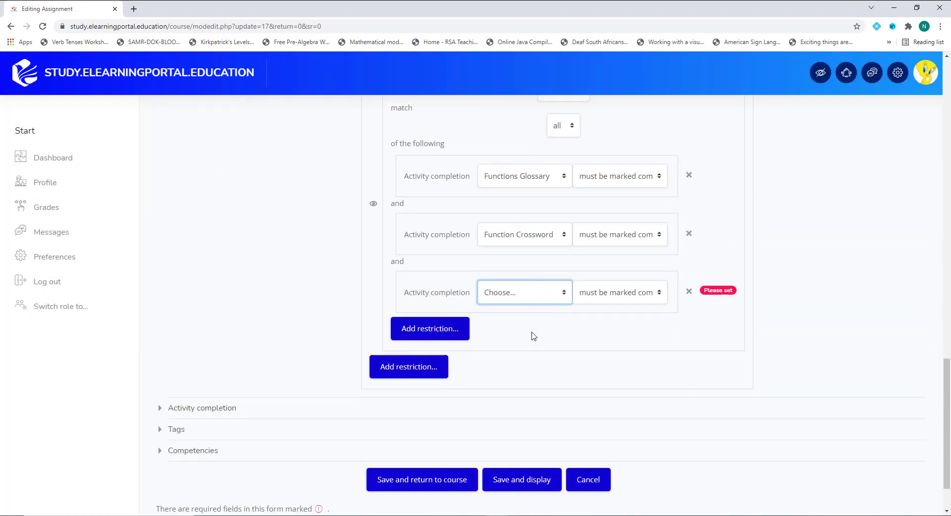
click(549, 255)
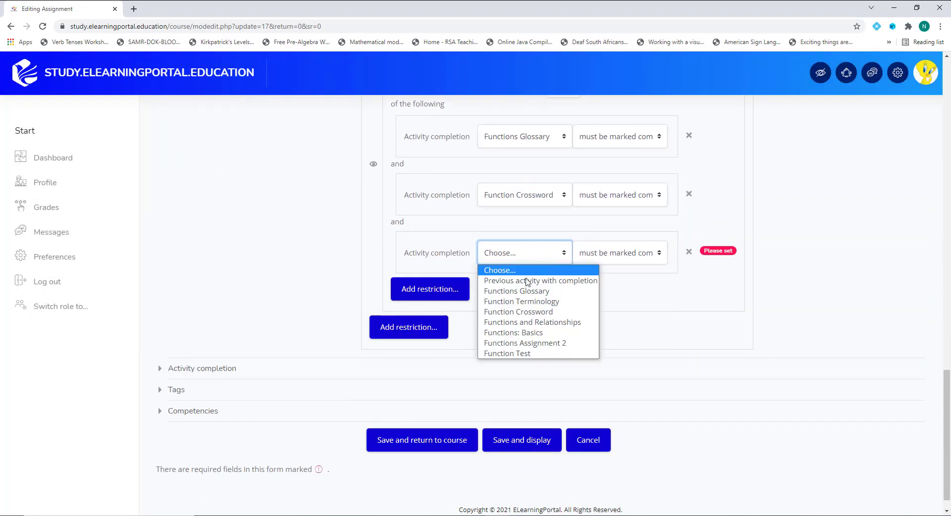
click(550, 322)
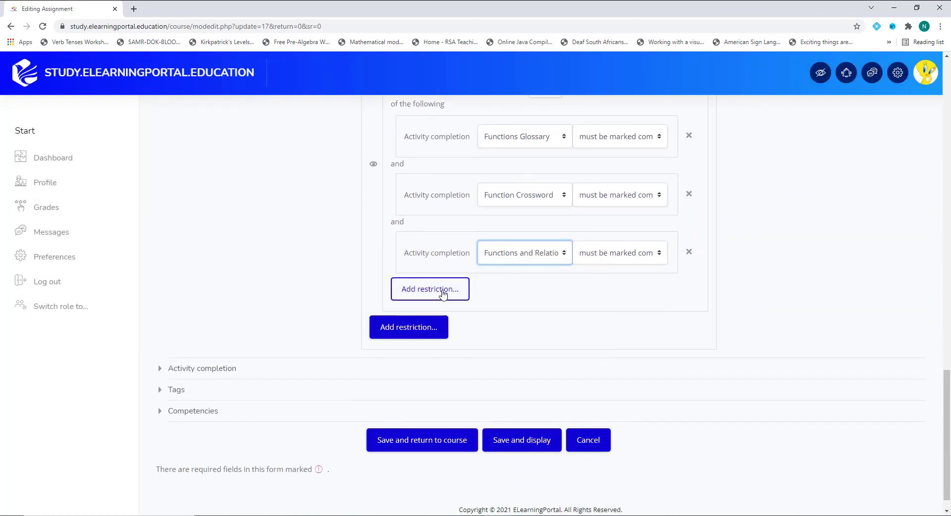
Add a fourth activity completion restriction inside the set requiring the Functions: Basics quiz to be marked complete
click(442, 294)
click(428, 173)
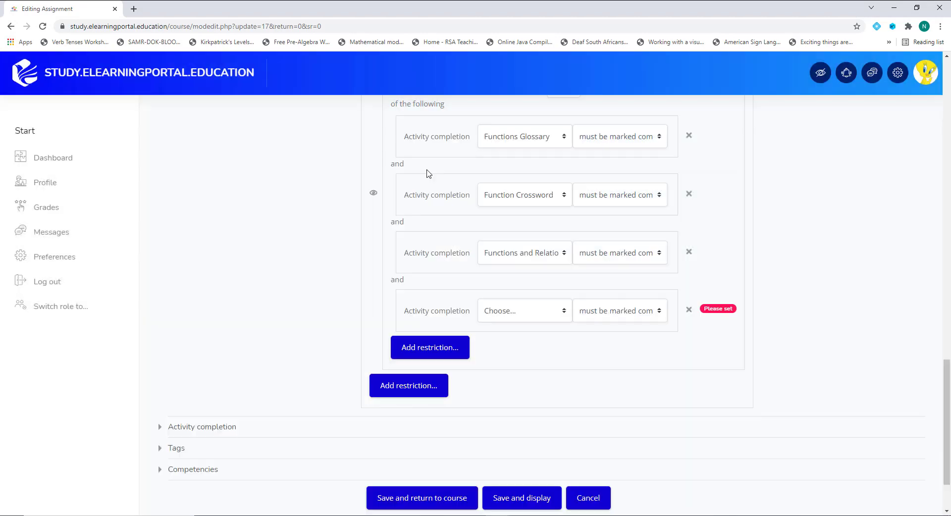
click(534, 318)
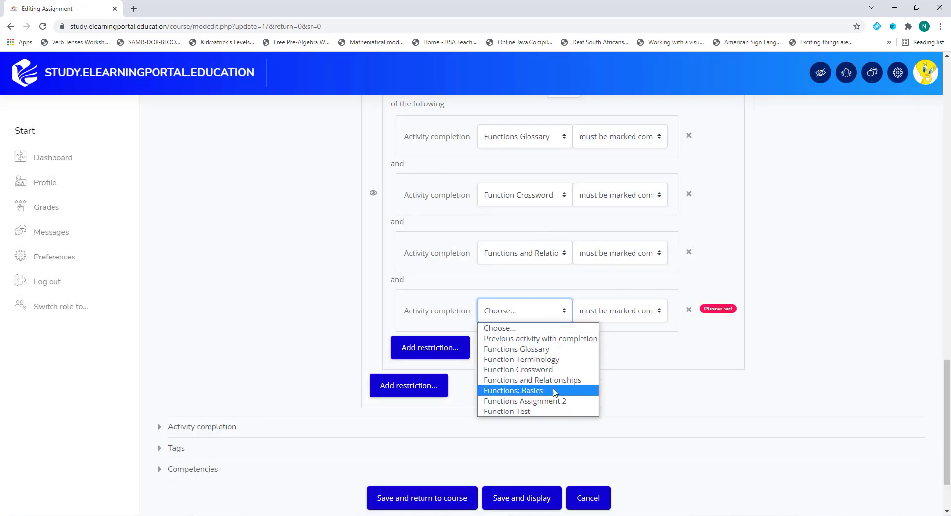
click(526, 391)
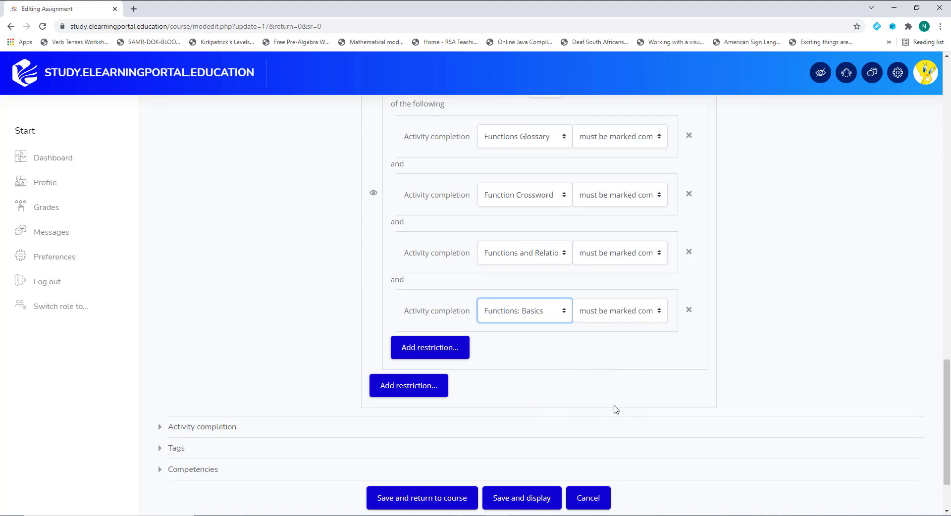
Save the assignment's restrictions and return to the course's Basics section to review the restrictions on each activity
scroll(526, 359, down, 2)
click(421, 416)
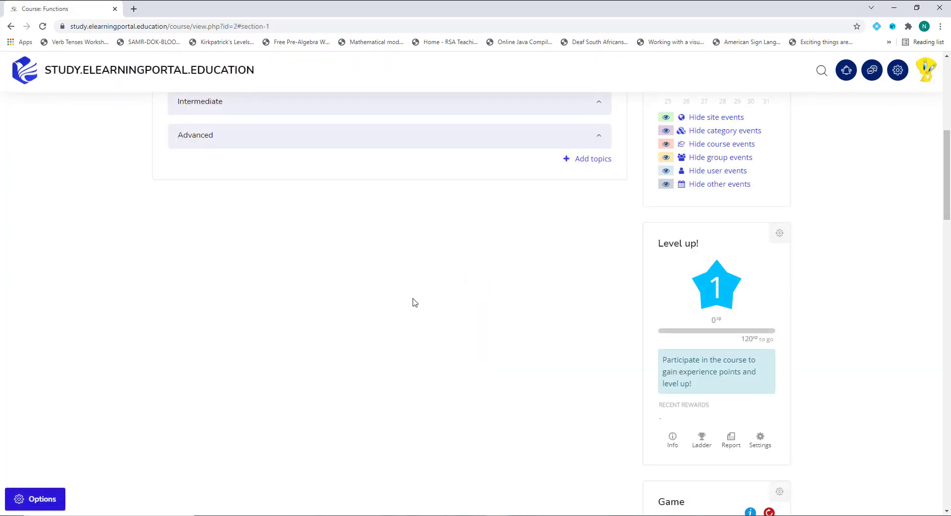
scroll(288, 342, up, 5)
click(206, 386)
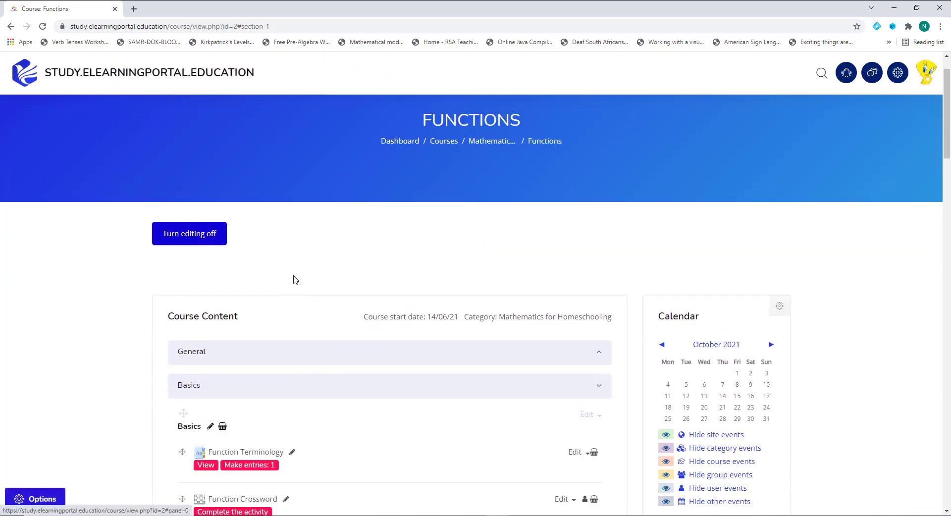
scroll(294, 279, down, 8)
scroll(294, 279, down, 5)
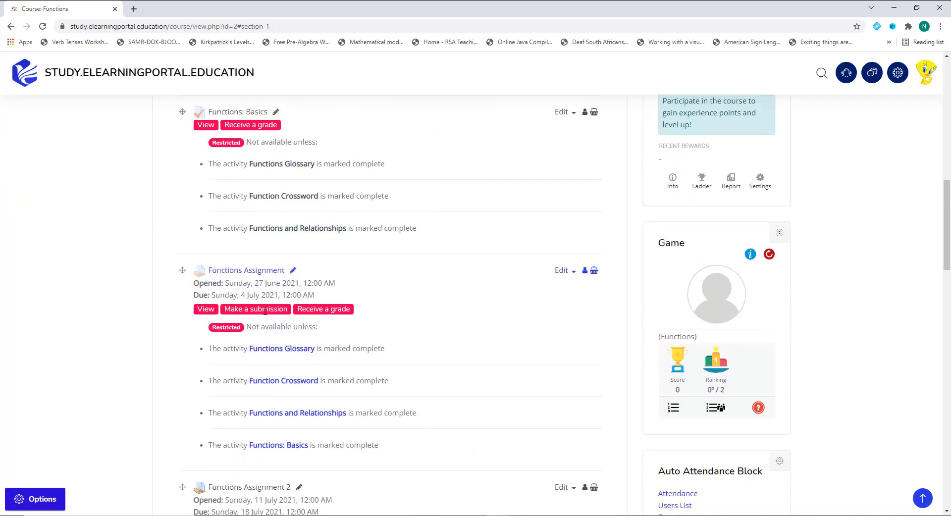
scroll(247, 256, up, 4)
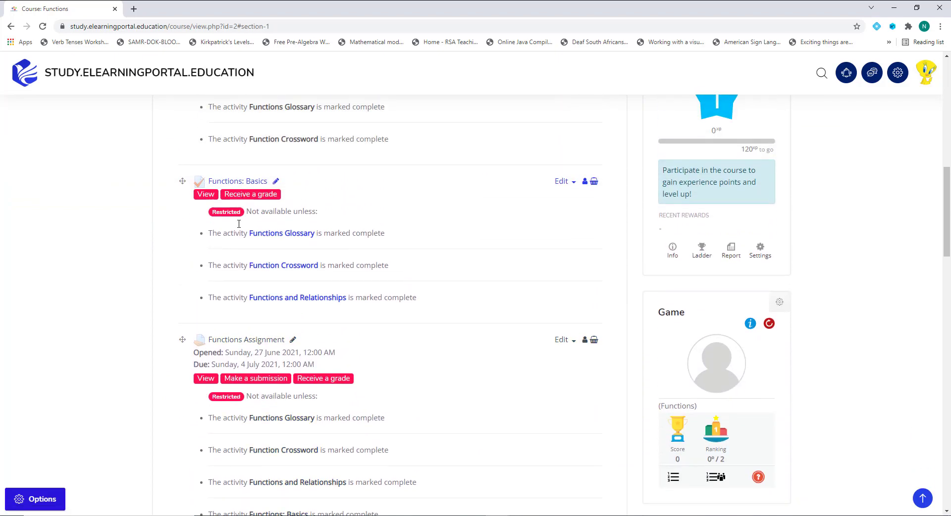
scroll(307, 295, up, 5)
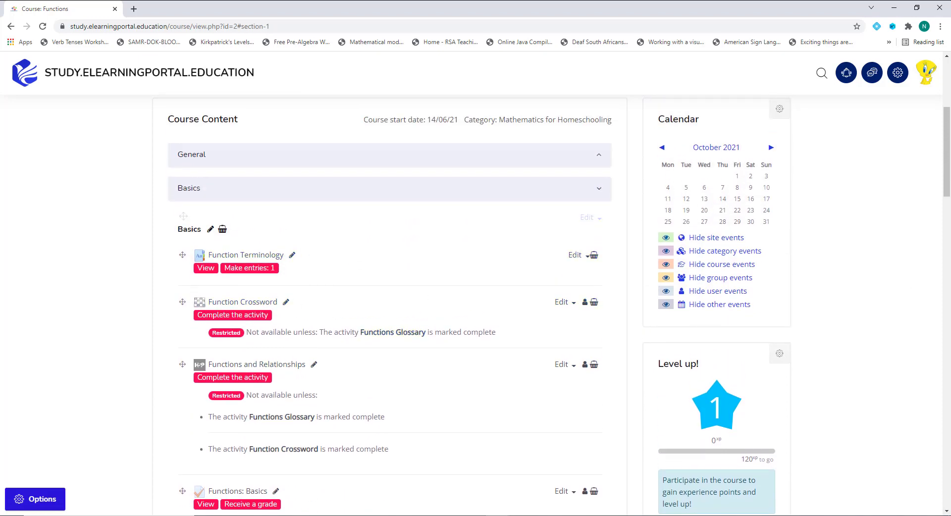
scroll(388, 297, up, 1)
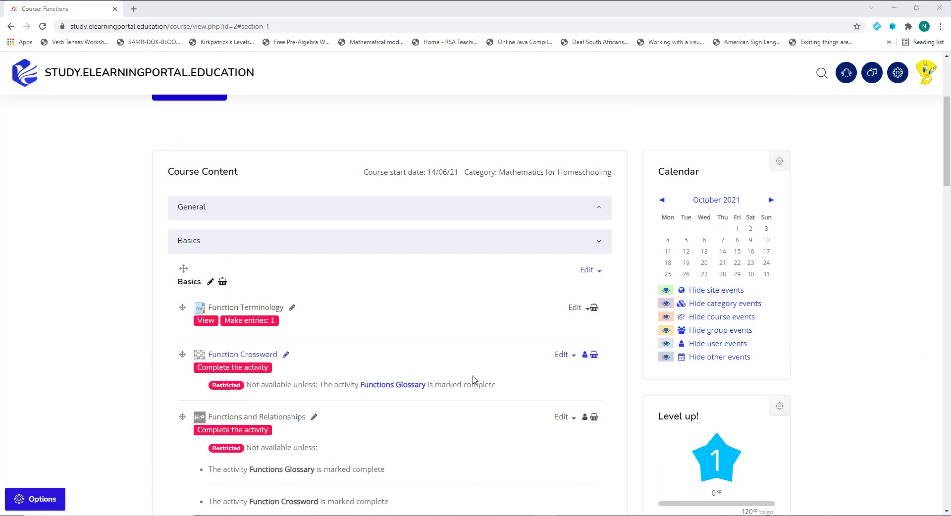
Review the completion restrictions on each activity in the Basics section
scroll(425, 326, down, 10)
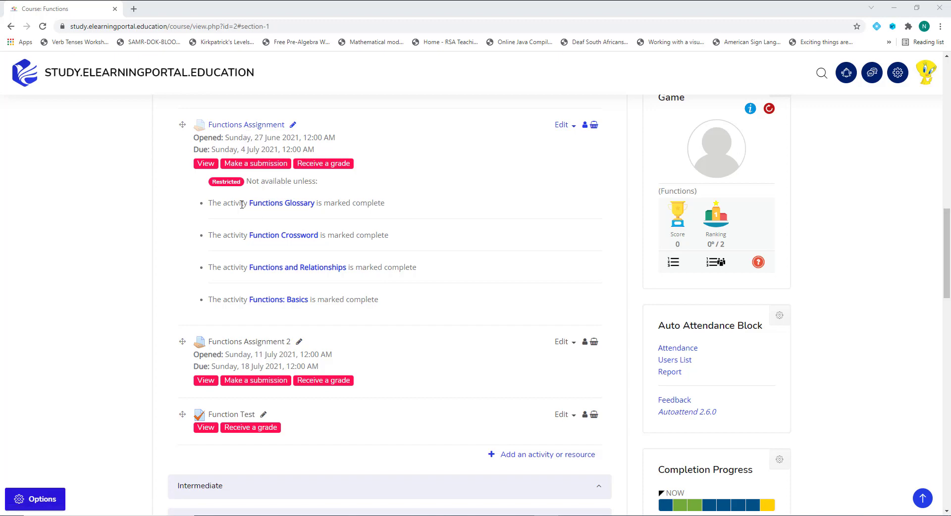
scroll(242, 300, up, 7)
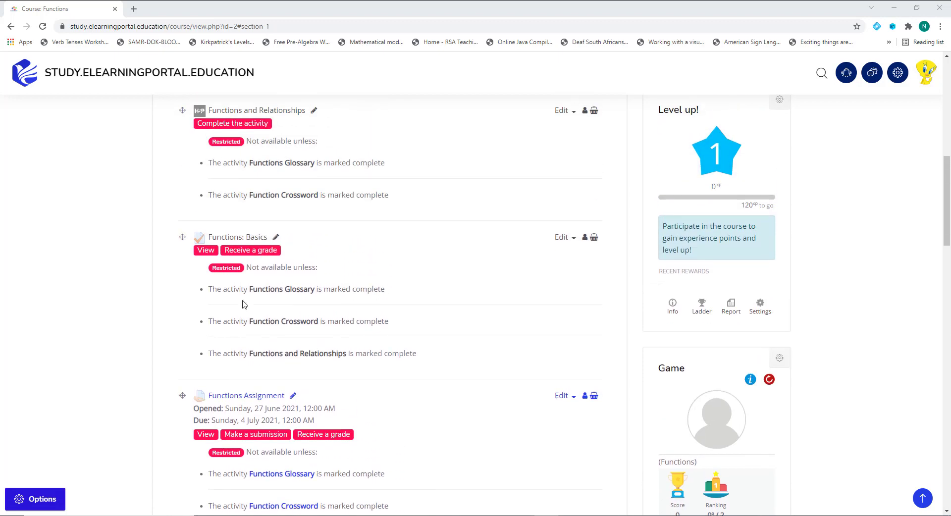
scroll(465, 273, down, 9)
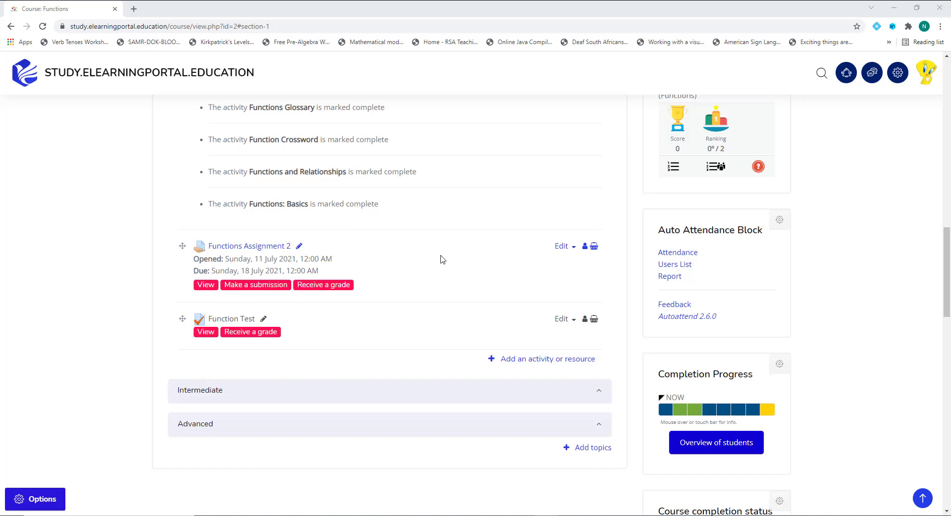
scroll(414, 284, up, 4)
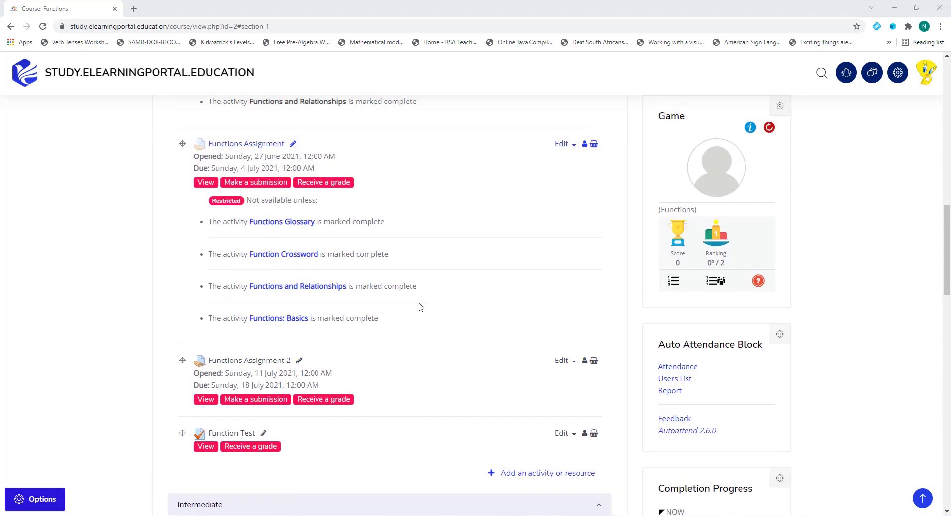
scroll(433, 300, up, 7)
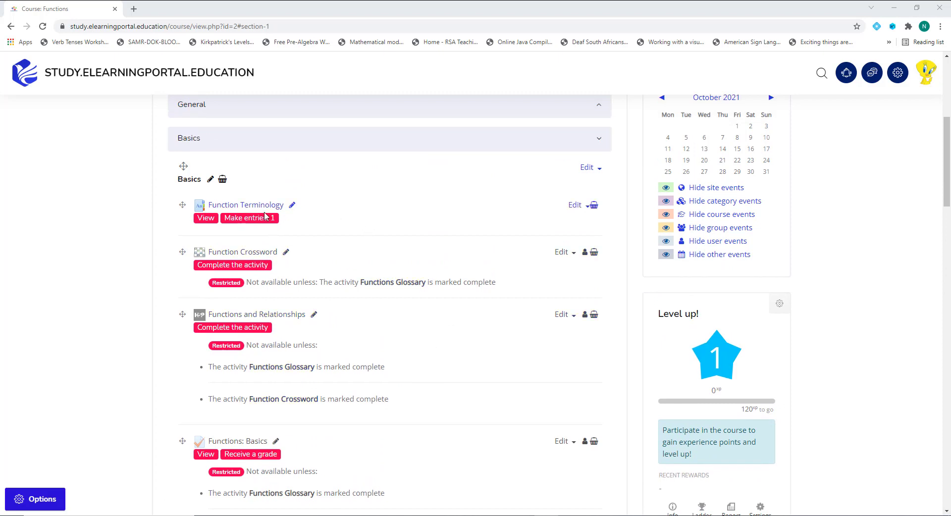
scroll(430, 412, down, 1)
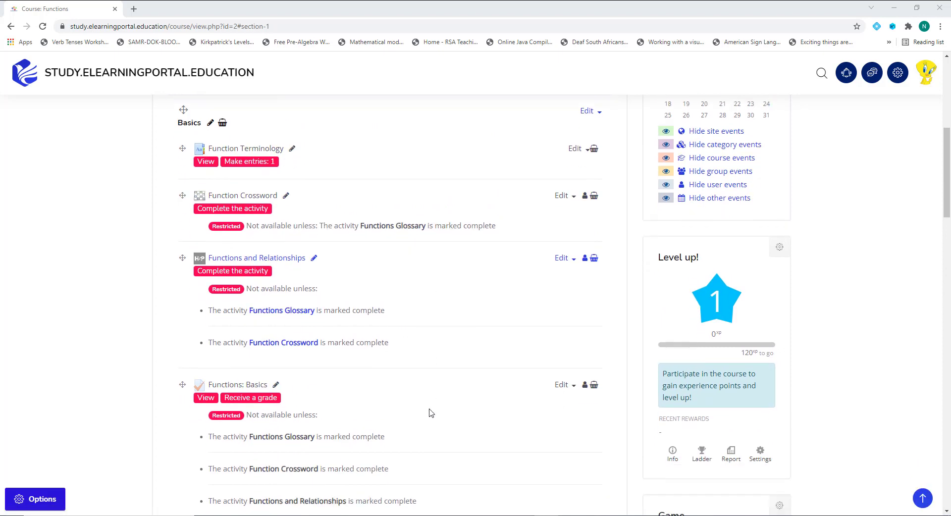
scroll(429, 386, down, 1)
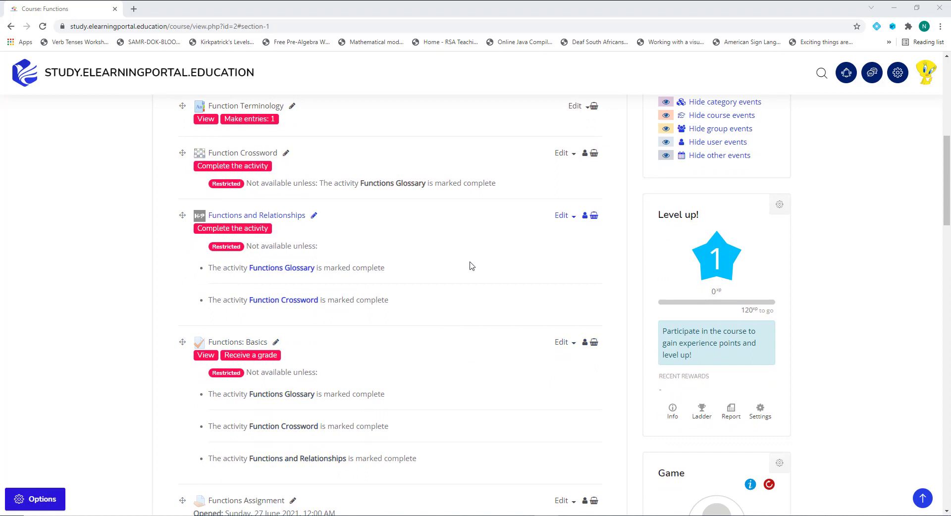
Open the Function Test quiz's settings and show its access restrictions
scroll(446, 342, down, 6)
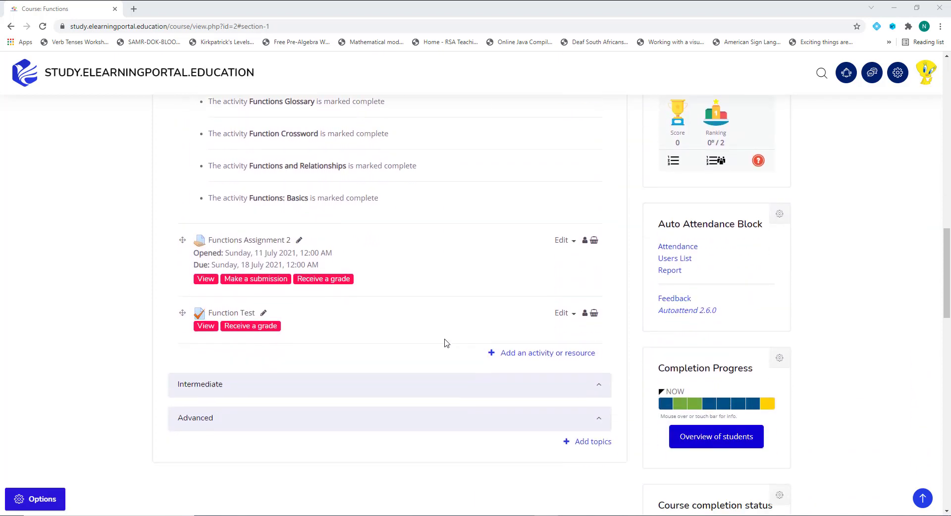
click(563, 283)
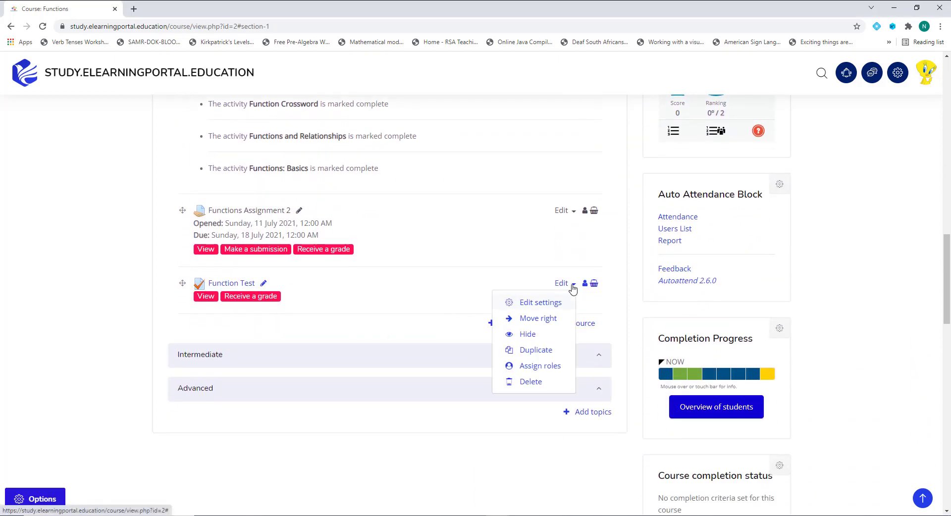
click(531, 306)
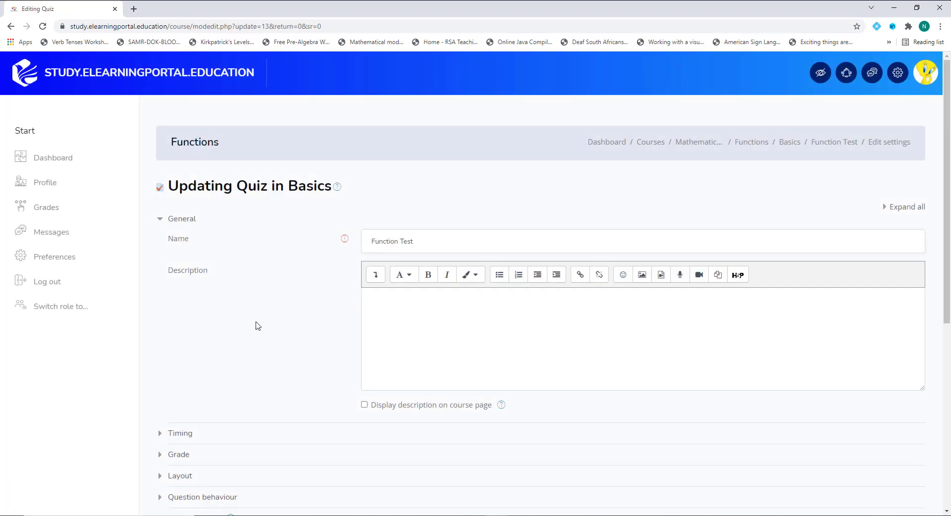
scroll(257, 325, down, 7)
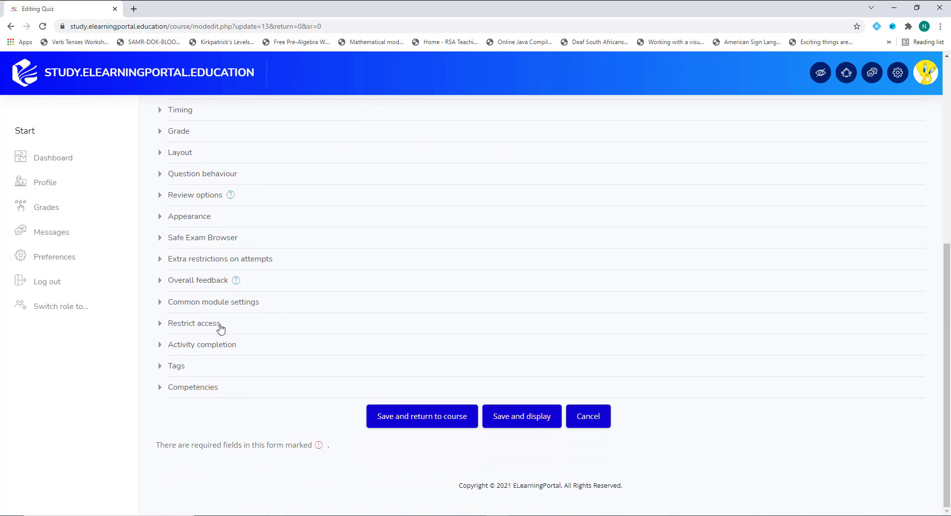
click(219, 326)
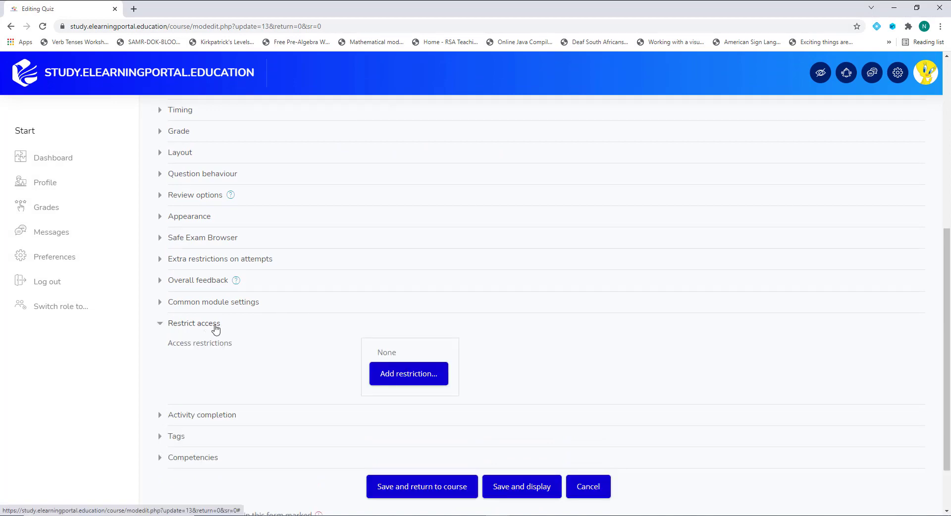
Try a Course completed restriction set to Yes on the Function Test quiz, and leave the settings without saving
click(411, 378)
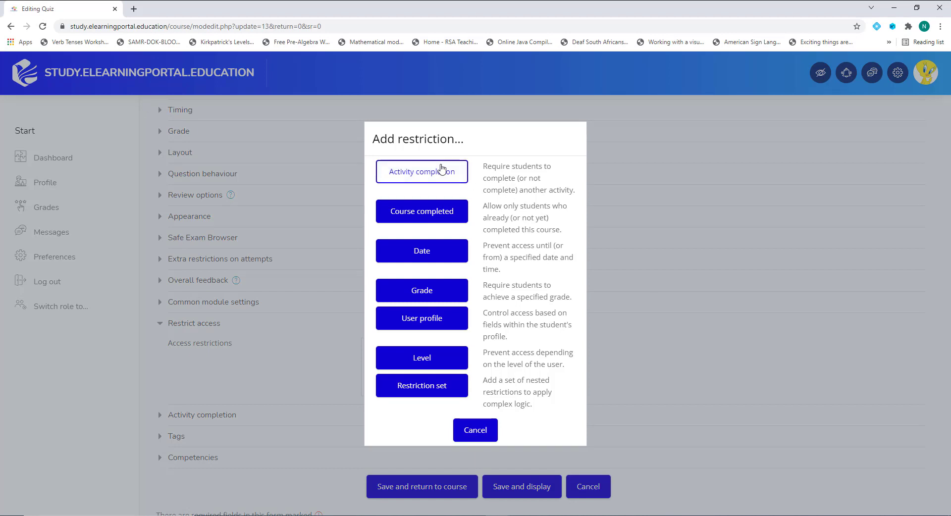
click(419, 213)
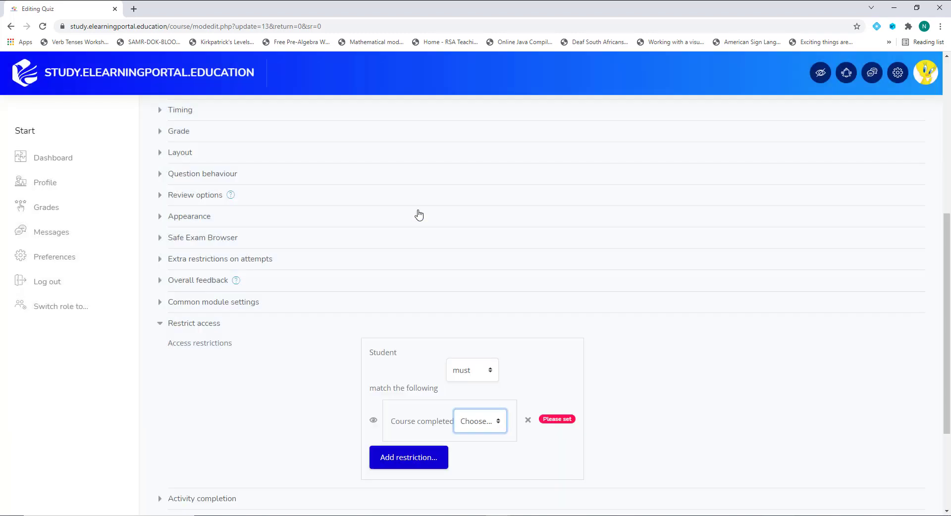
scroll(619, 345, down, 3)
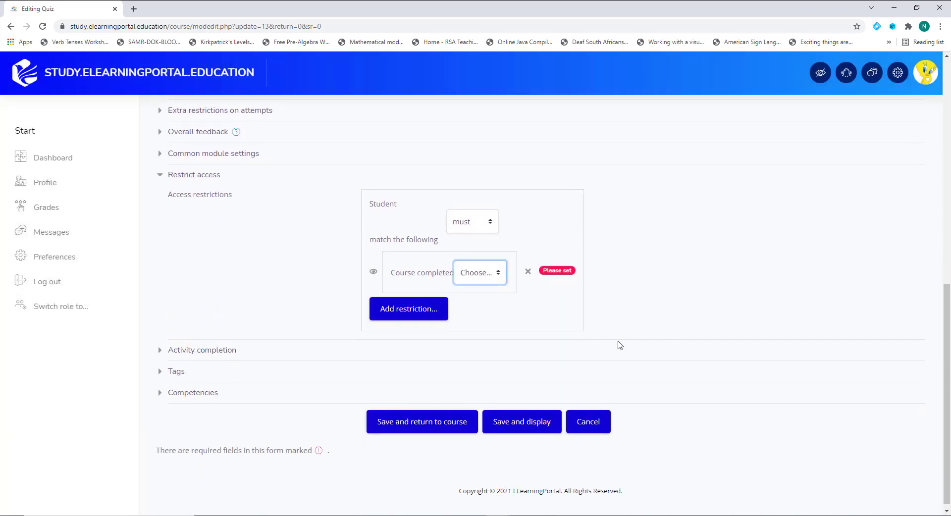
click(497, 275)
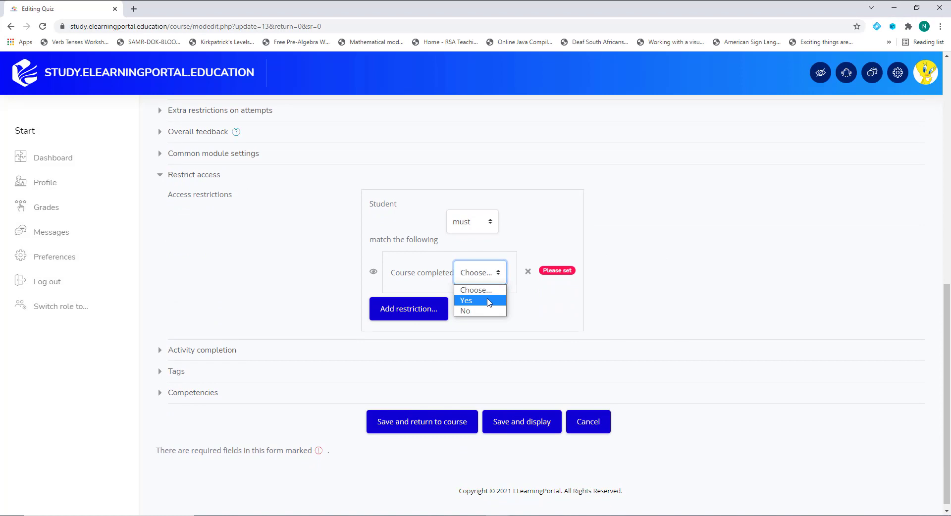
click(484, 301)
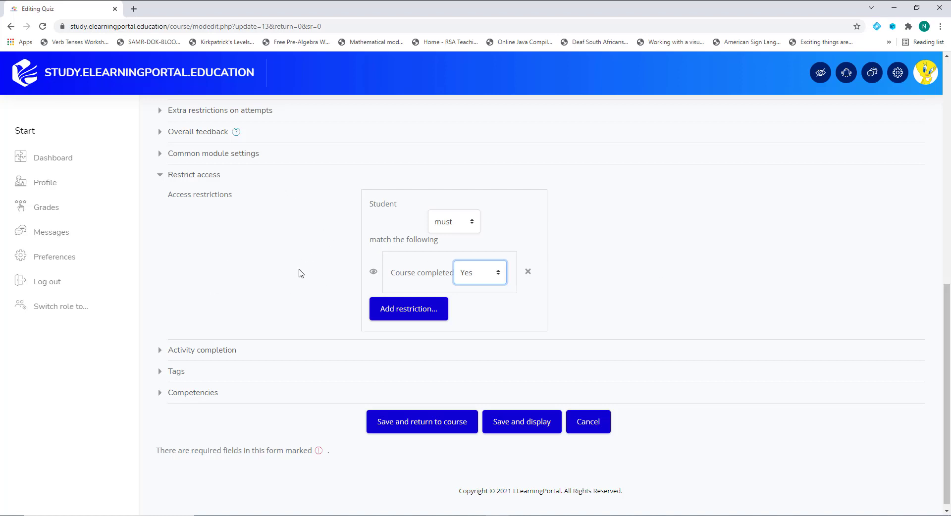
click(11, 26)
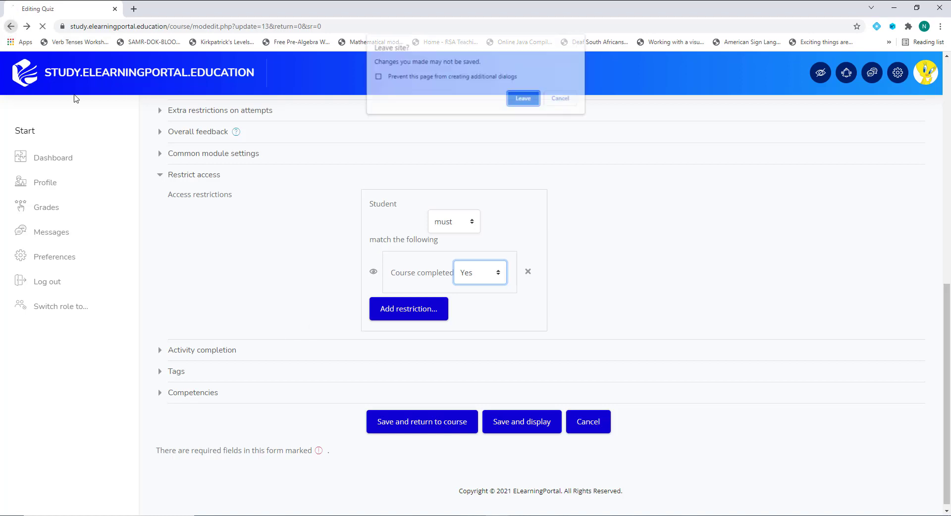
click(526, 100)
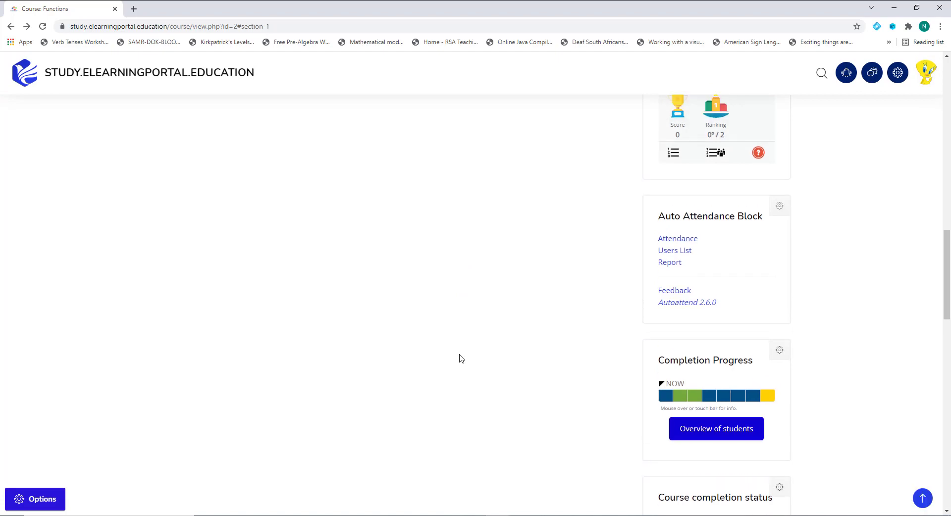
Expand the Basics section and reopen the access restrictions in the Function Test quiz's settings
scroll(460, 358, up, 15)
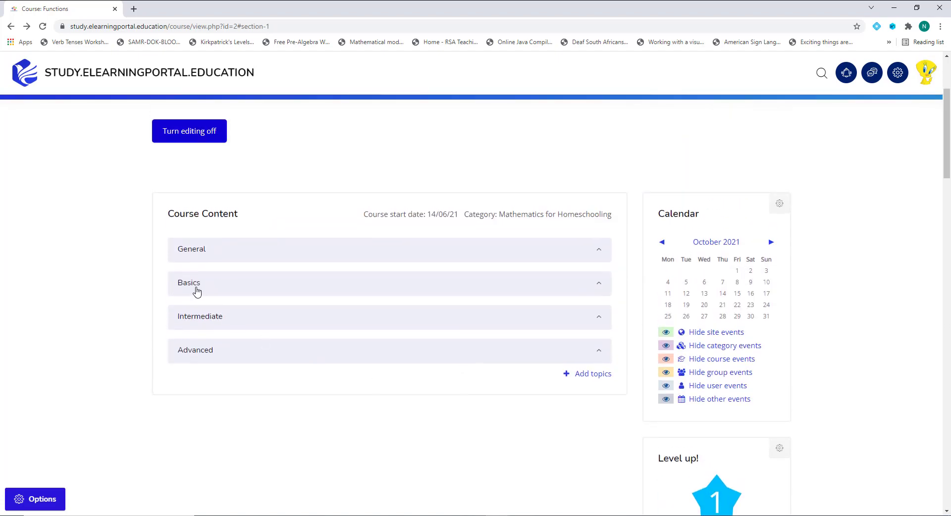
click(197, 287)
scroll(325, 328, down, 8)
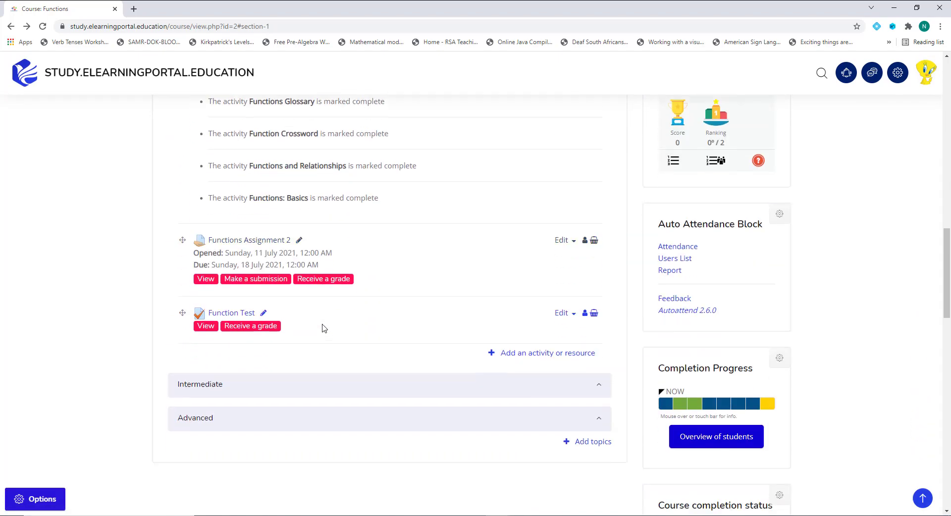
scroll(324, 329, down, 3)
click(572, 193)
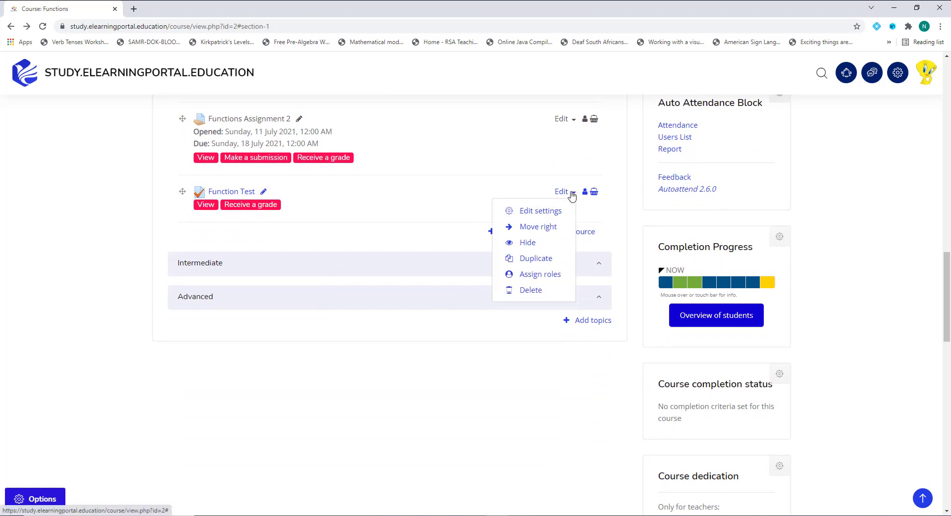
click(528, 210)
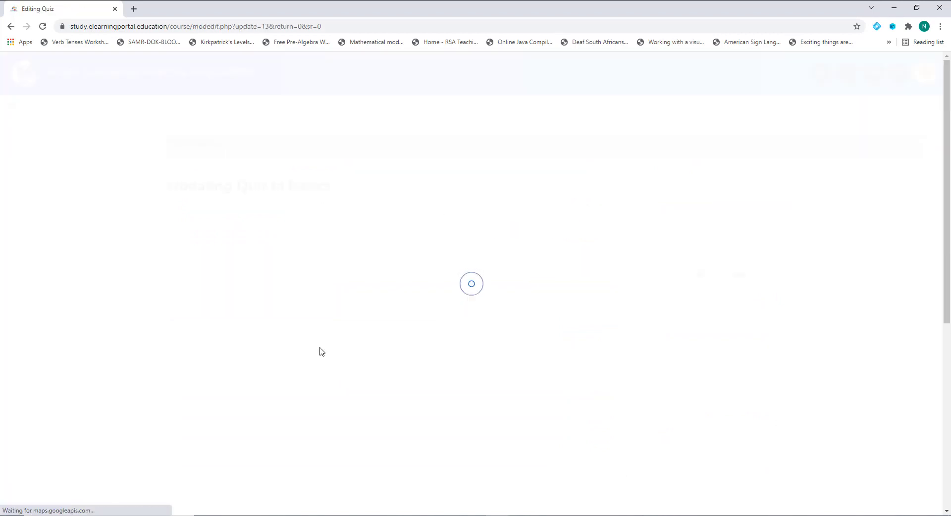
scroll(319, 350, down, 6)
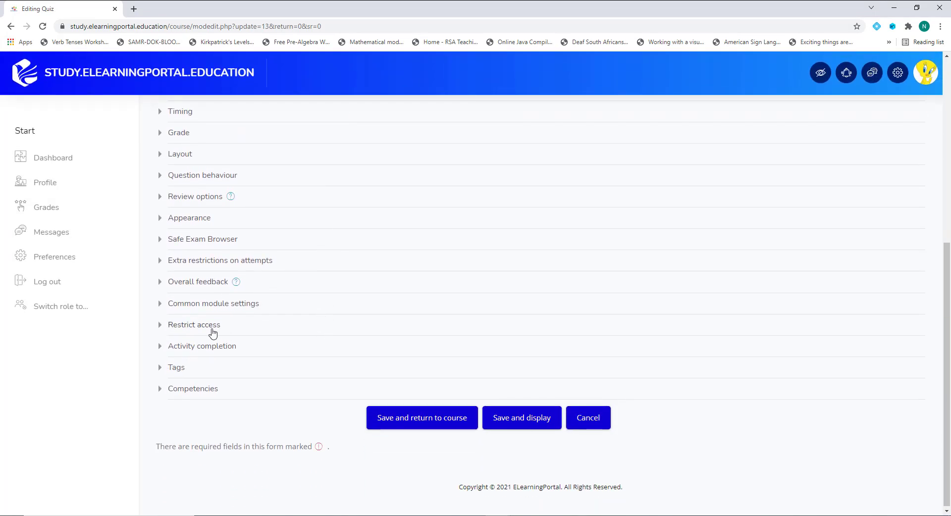
click(213, 331)
Add a Date restriction to the Function Test quiz with its condition set to from
click(423, 381)
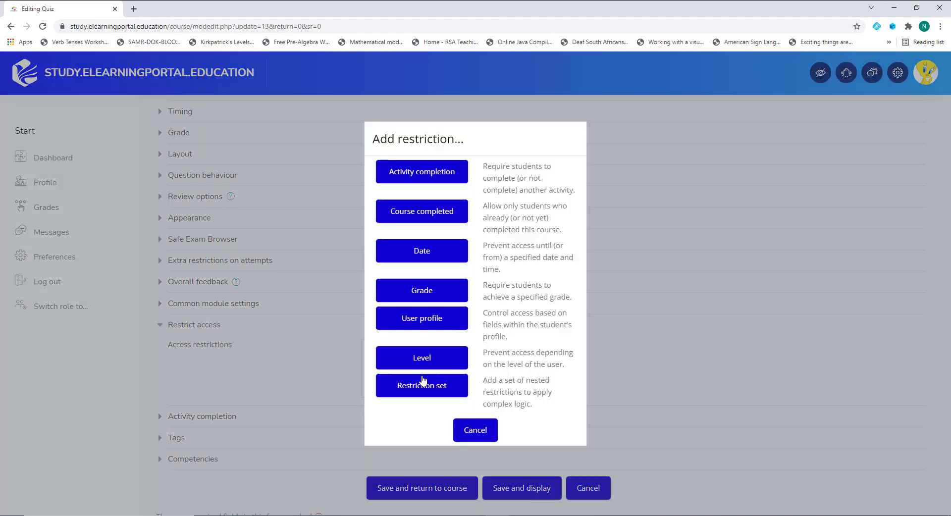
click(434, 254)
scroll(528, 384, down, 3)
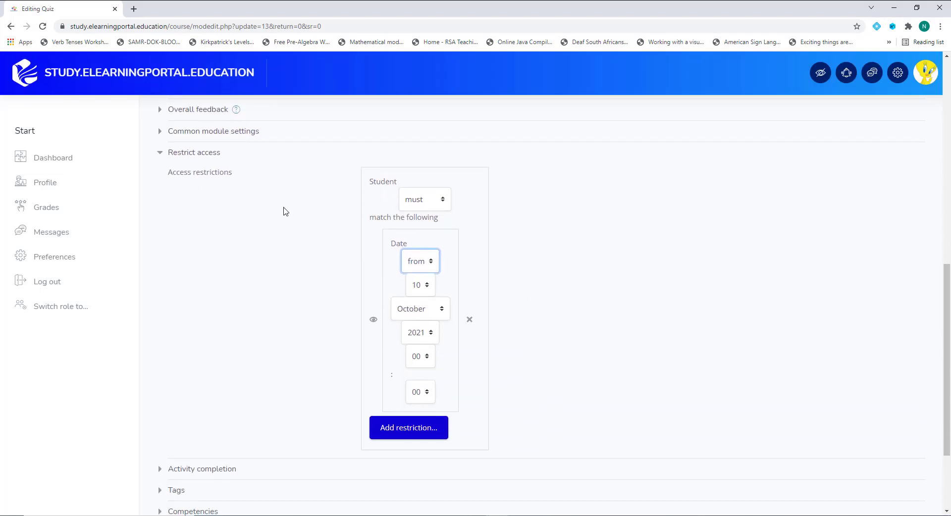
click(432, 262)
click(430, 287)
click(432, 262)
click(420, 273)
Switch the date restriction's condition to until, and cancel the changes to the quiz
click(432, 262)
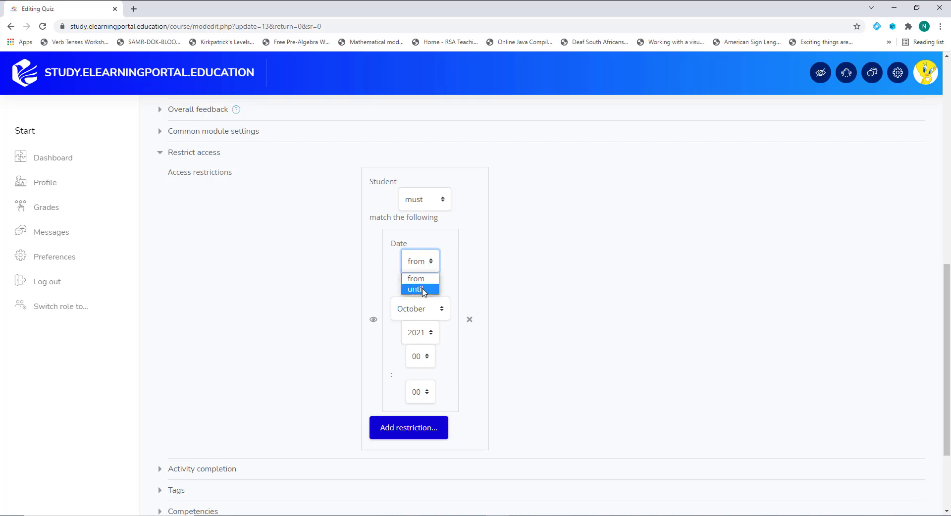
click(424, 290)
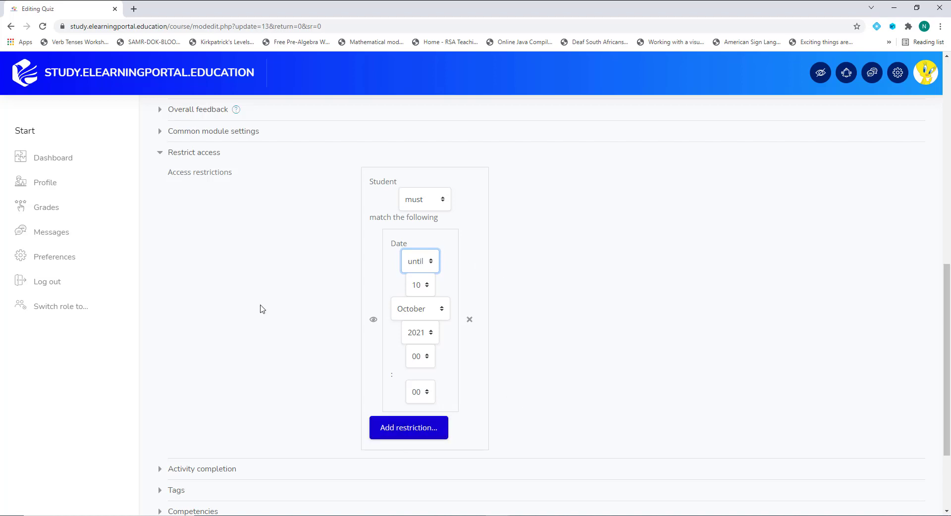
scroll(578, 392, down, 3)
click(586, 415)
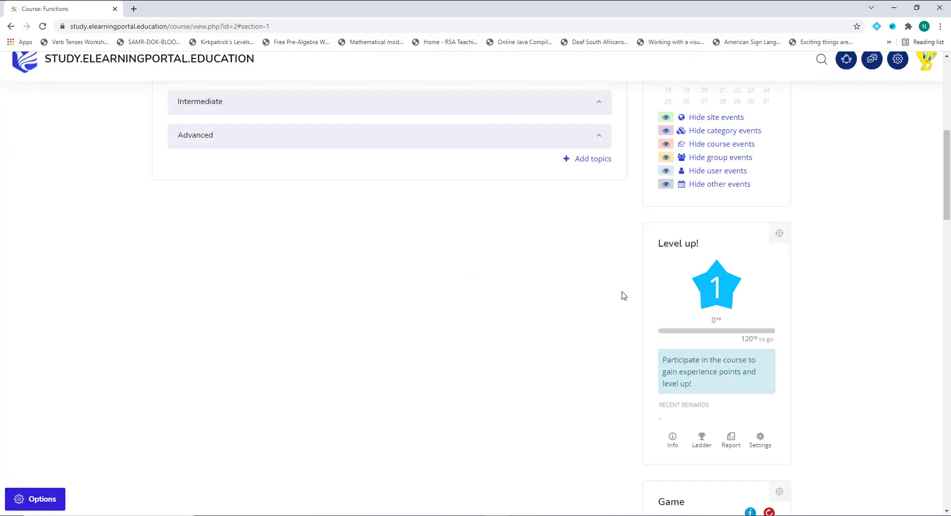
Expand the Basics section and open the access restrictions in the Function Test quiz's settings
scroll(395, 331, up, 3)
click(193, 237)
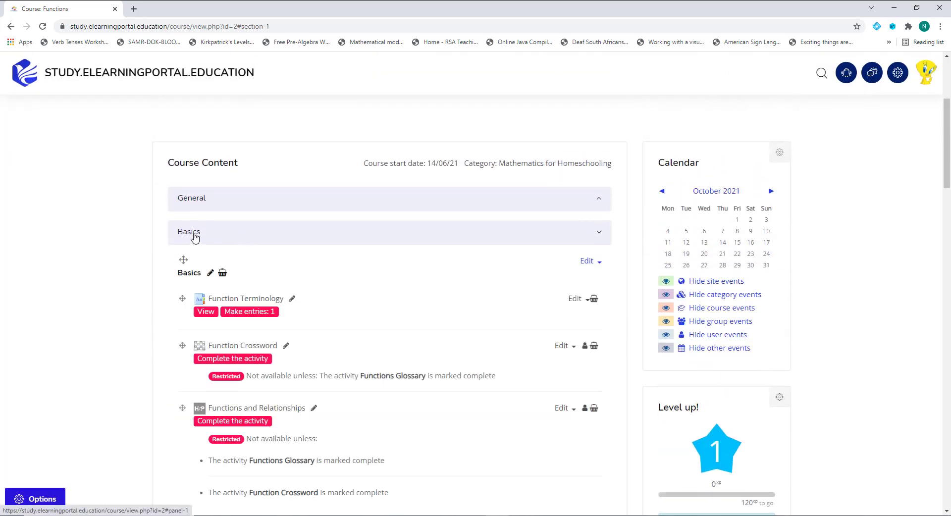
scroll(387, 360, down, 13)
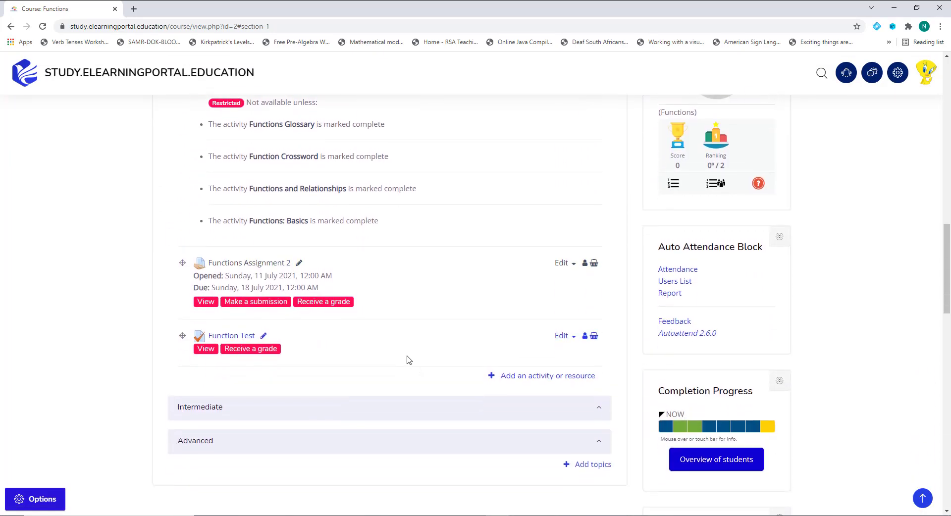
click(564, 325)
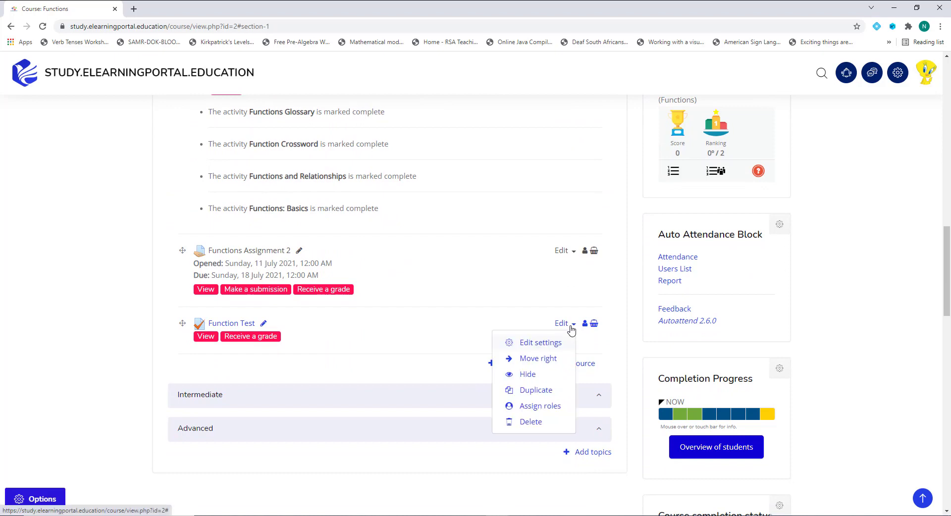
click(532, 342)
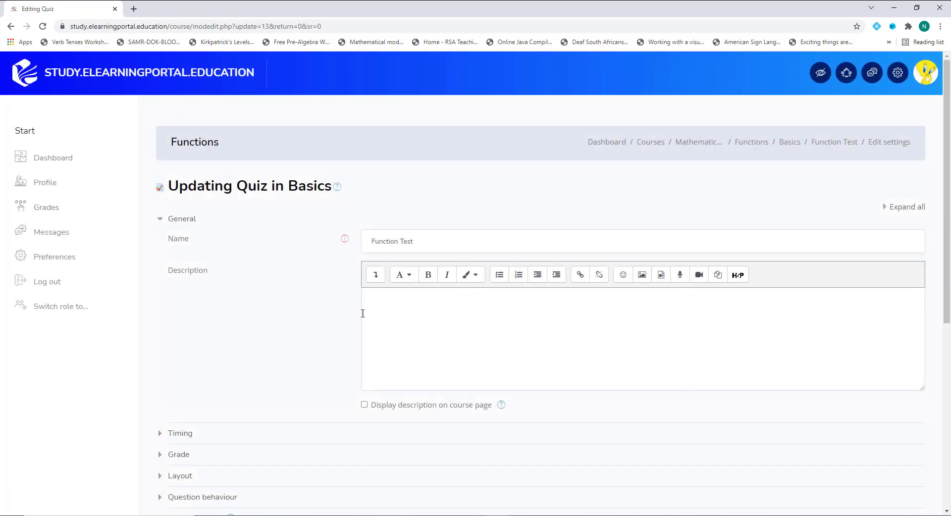
scroll(369, 315, down, 7)
click(194, 324)
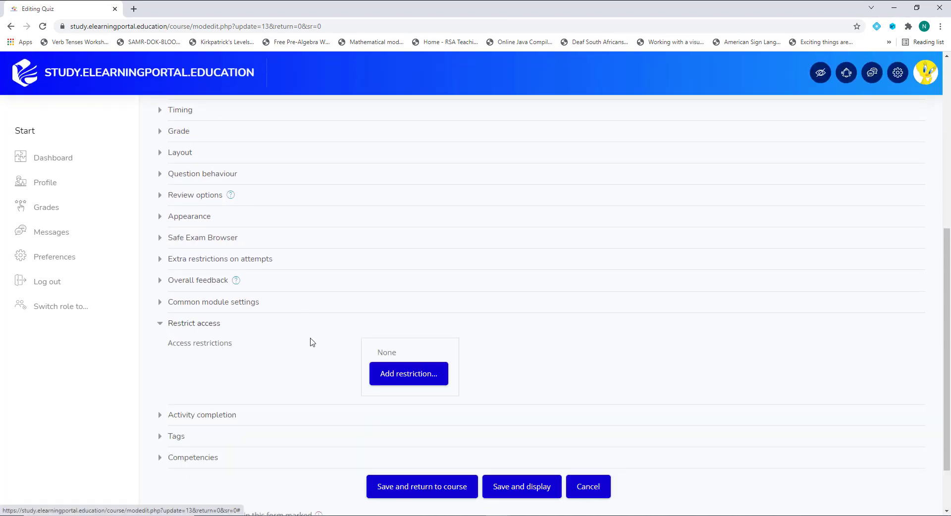
Add a Grade restriction to the Function Test quiz requiring at least 50% in Functions Assignment
click(407, 377)
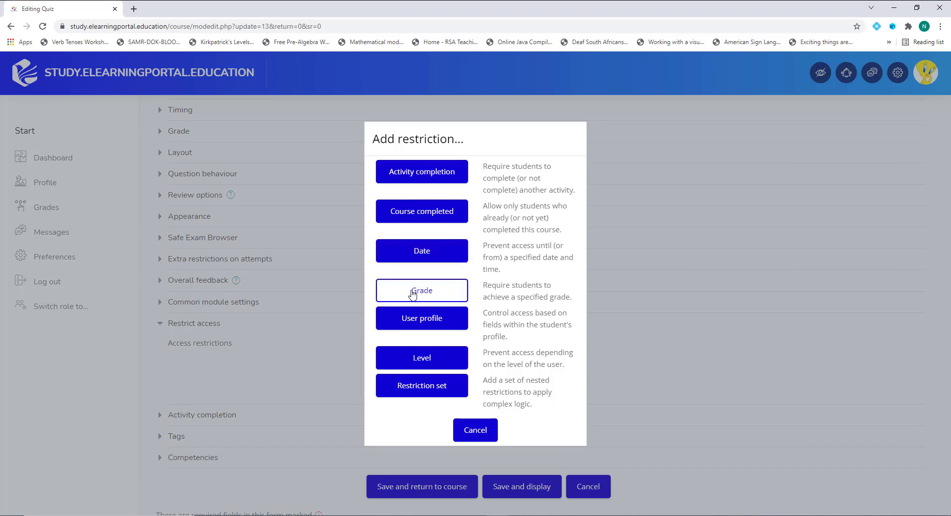
click(432, 293)
scroll(280, 359, down, 3)
scroll(277, 359, down, 2)
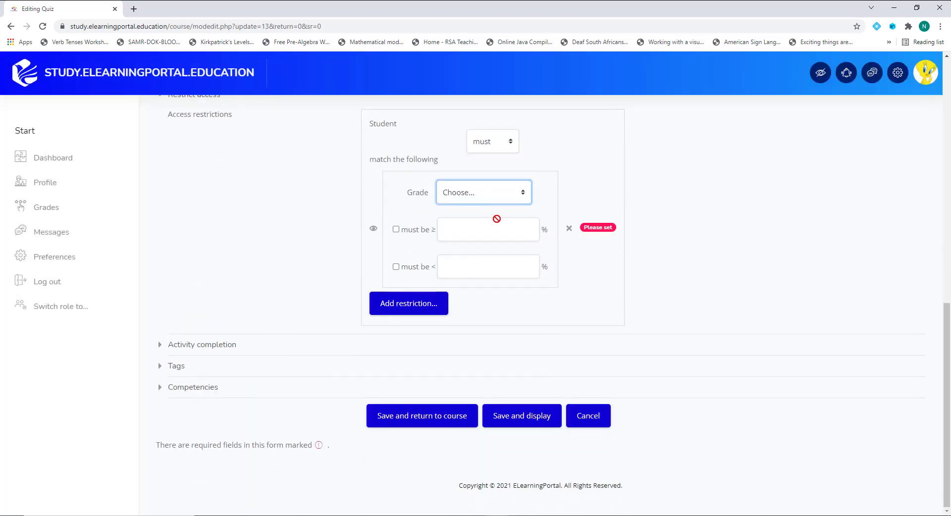
click(522, 196)
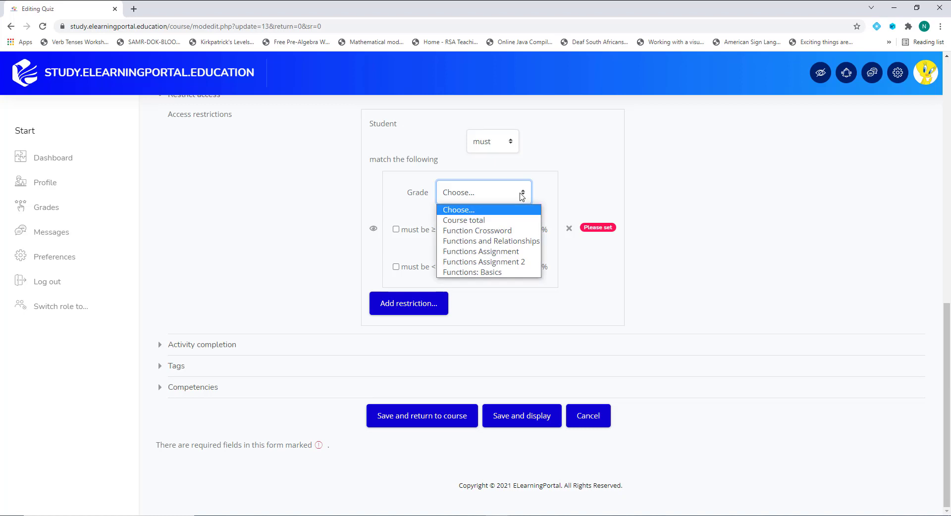
click(489, 252)
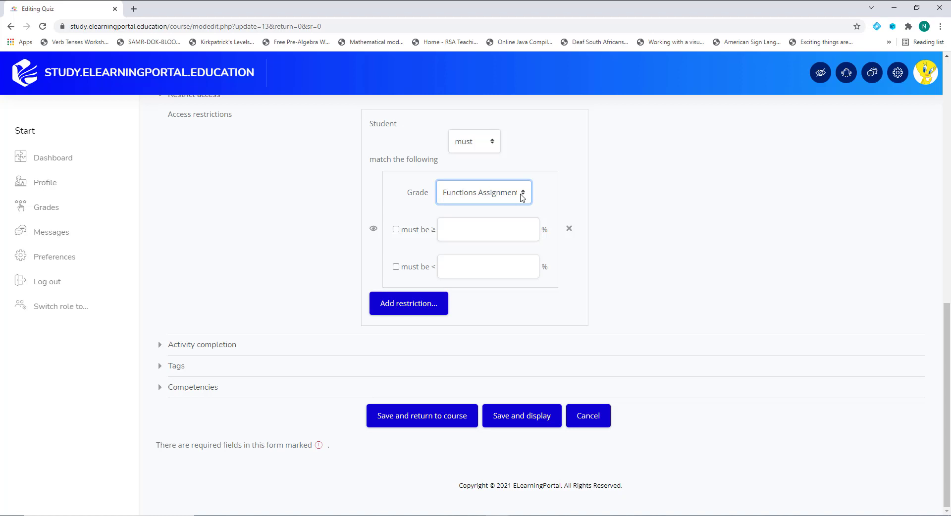
click(396, 230)
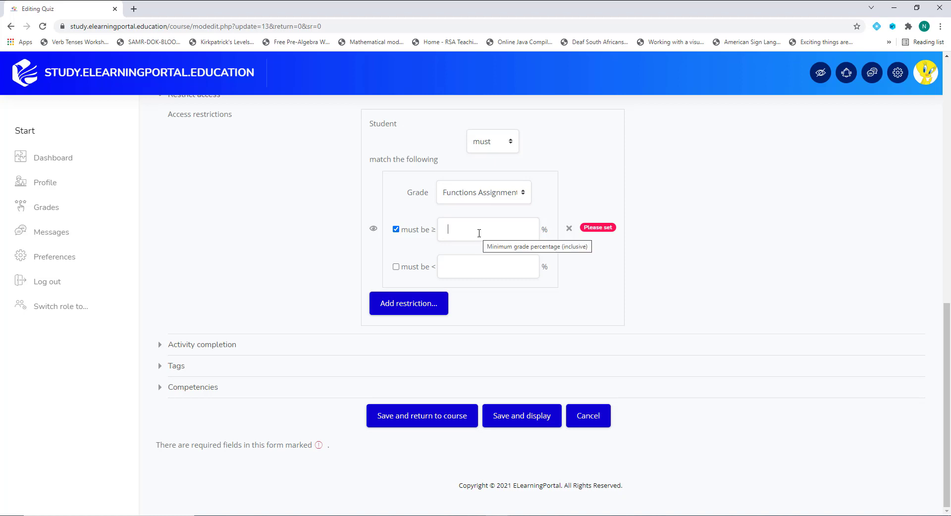
text(50)
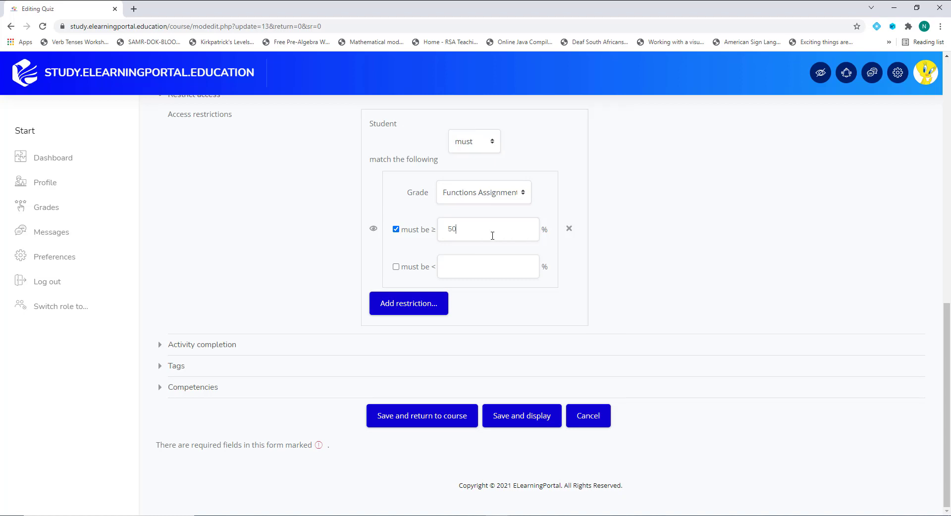
Try the upper grade limit in place of the minimum, and switch back to the minimum condition only
click(395, 229)
click(395, 267)
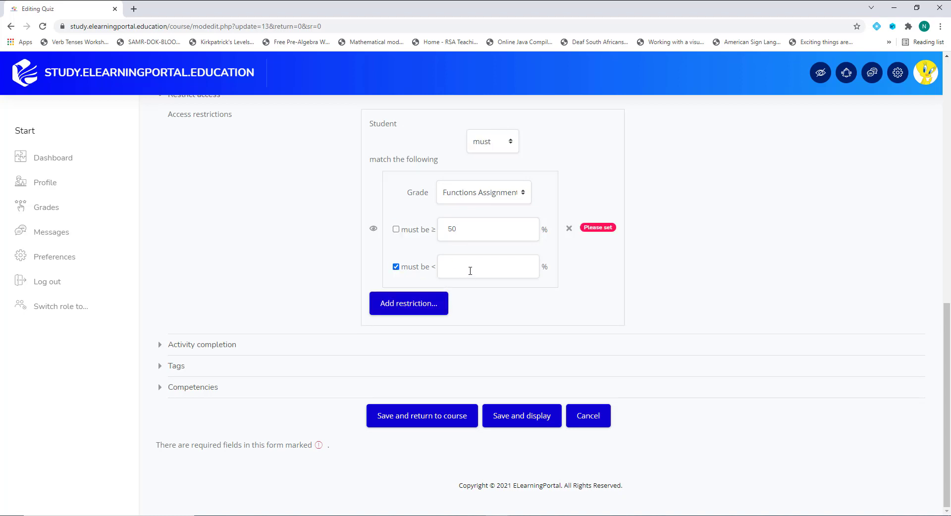
click(395, 229)
click(396, 267)
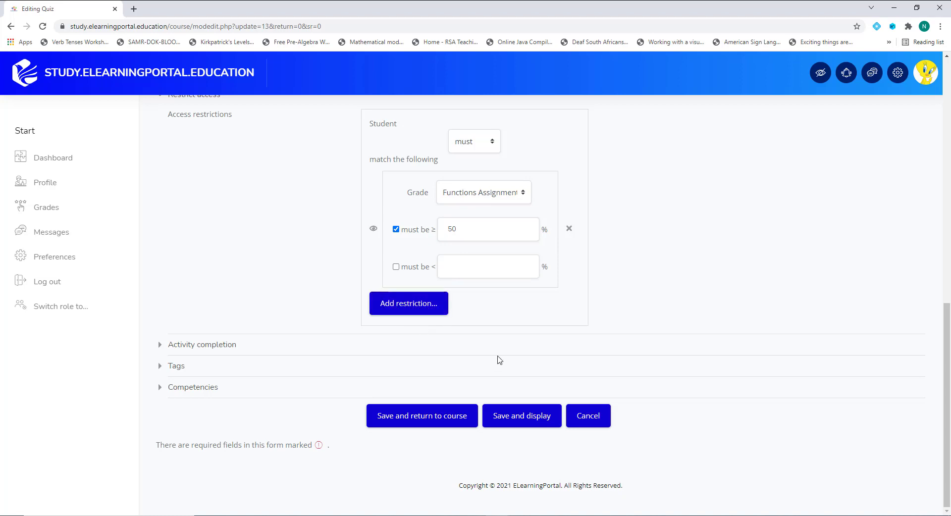
Save the quiz, return to the course, and check the Function Test's restriction in the Basics section
click(438, 416)
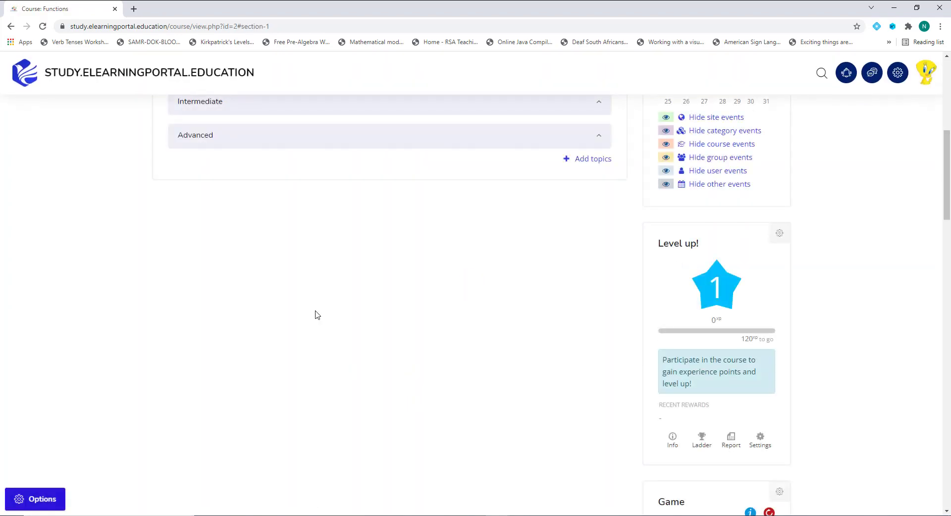
click(198, 189)
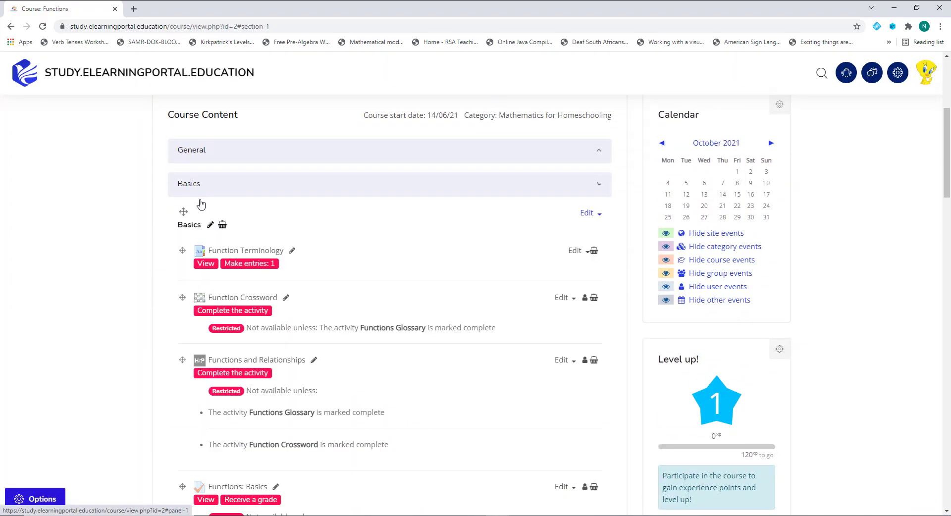
scroll(236, 316, down, 3)
scroll(236, 316, down, 12)
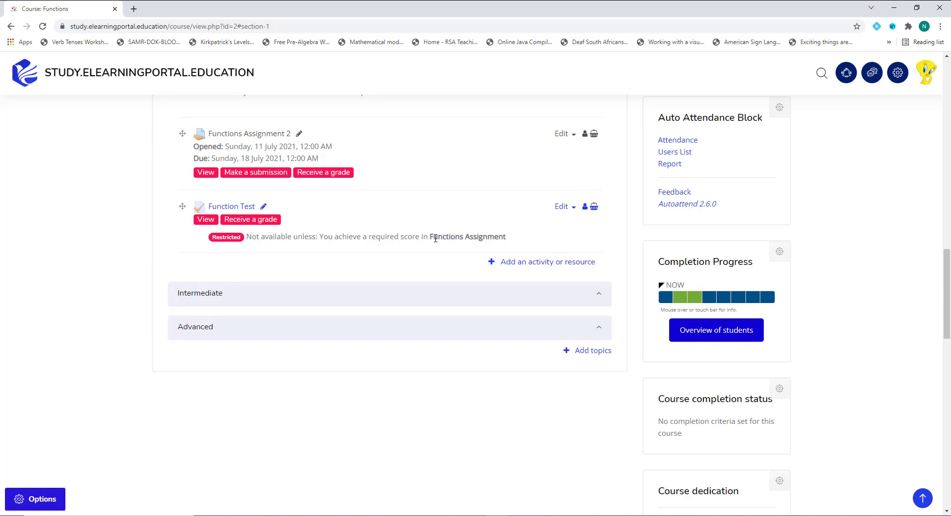
scroll(435, 239, up, 1)
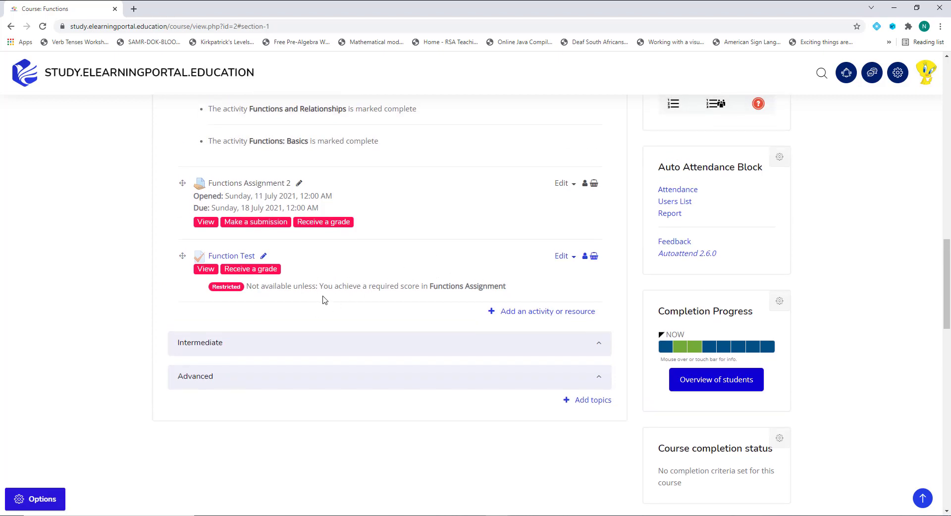
scroll(322, 300, up, 1)
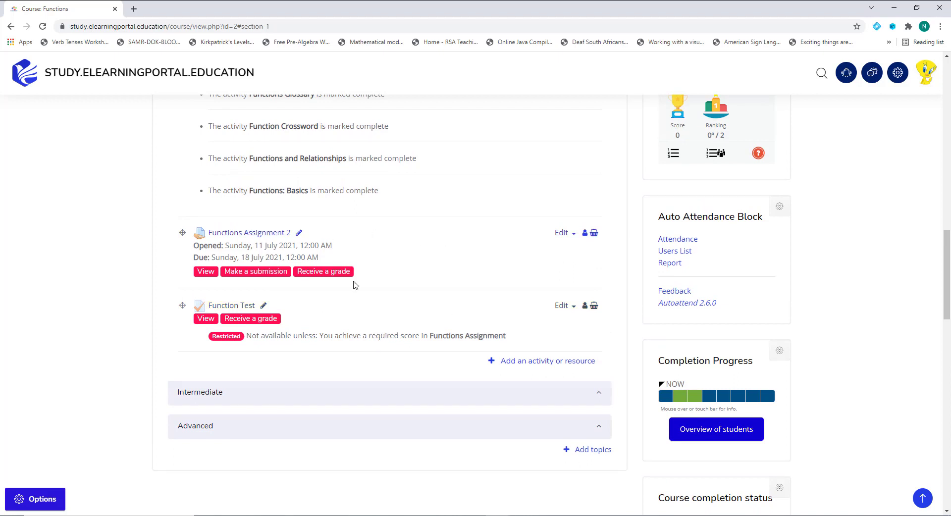
Open the access restrictions in the Functions Assignment 2 settings
click(572, 239)
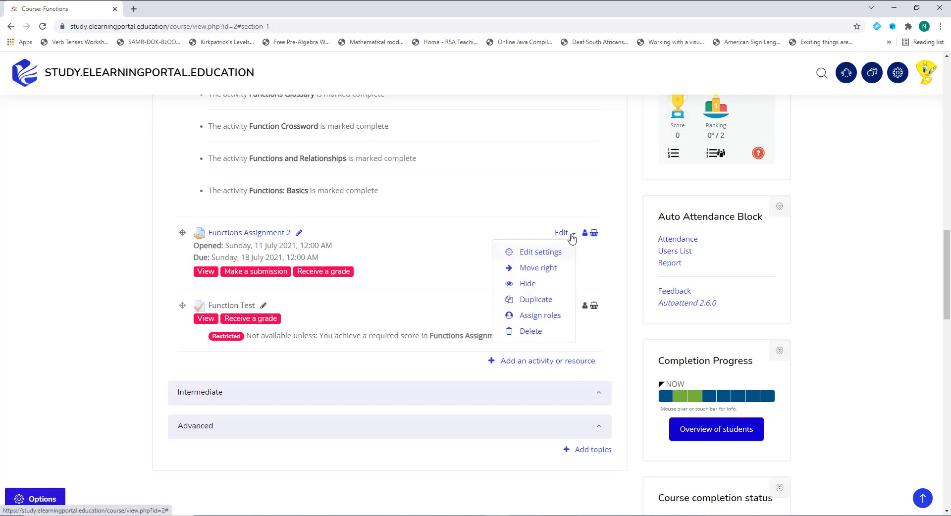
click(532, 254)
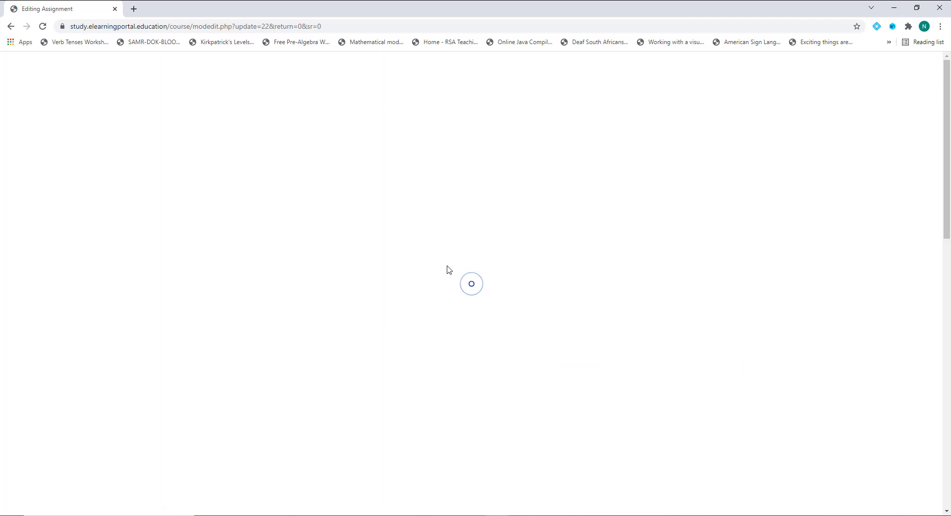
scroll(304, 313, down, 15)
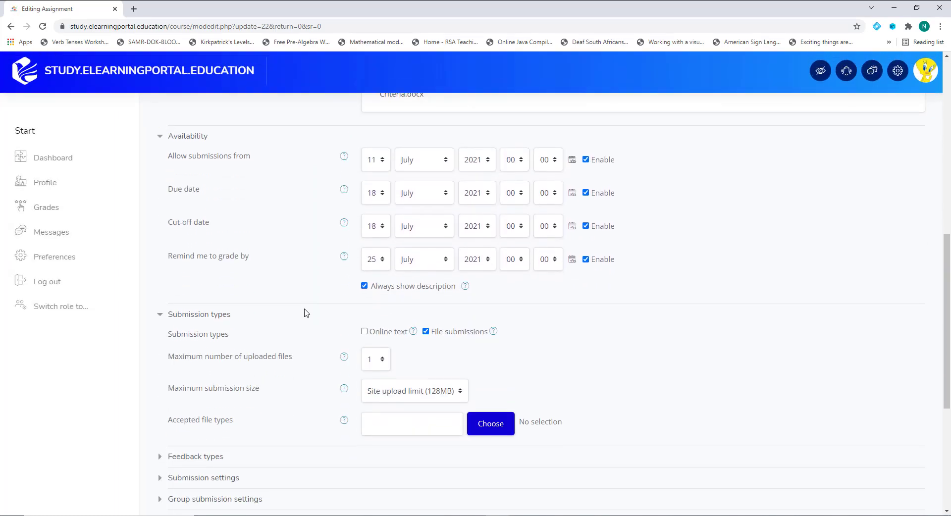
scroll(304, 313, down, 2)
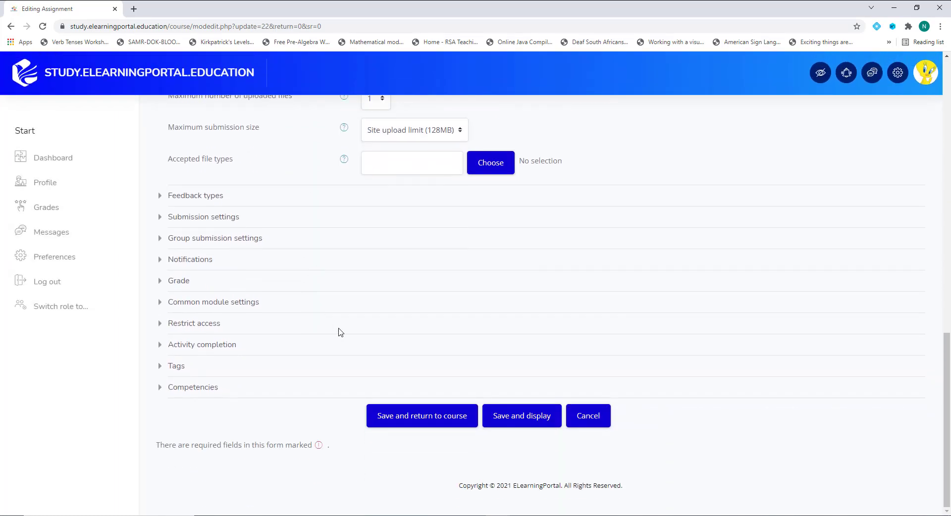
click(214, 324)
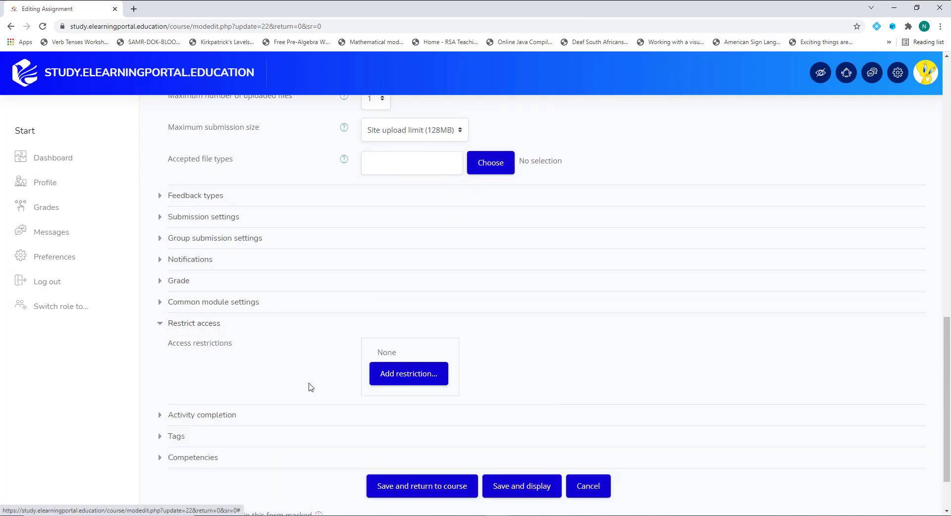
click(406, 376)
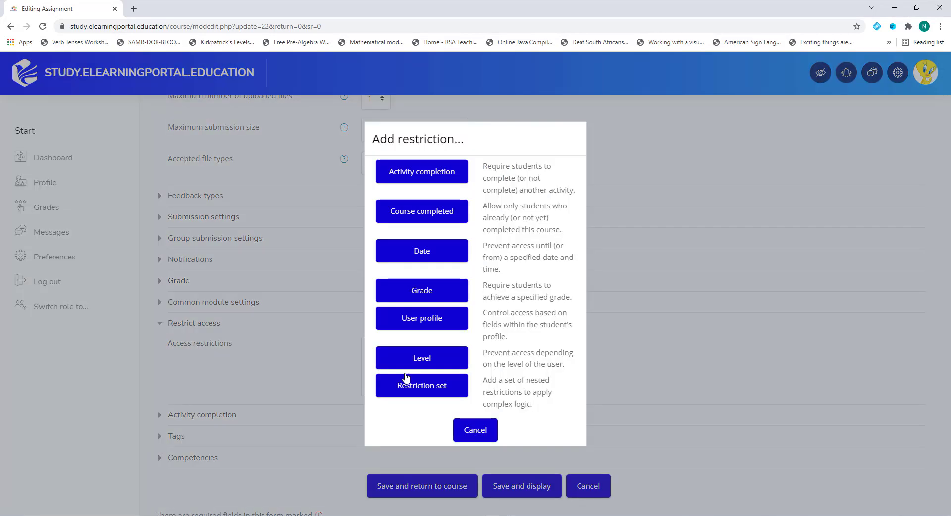
click(436, 322)
scroll(590, 320, down, 3)
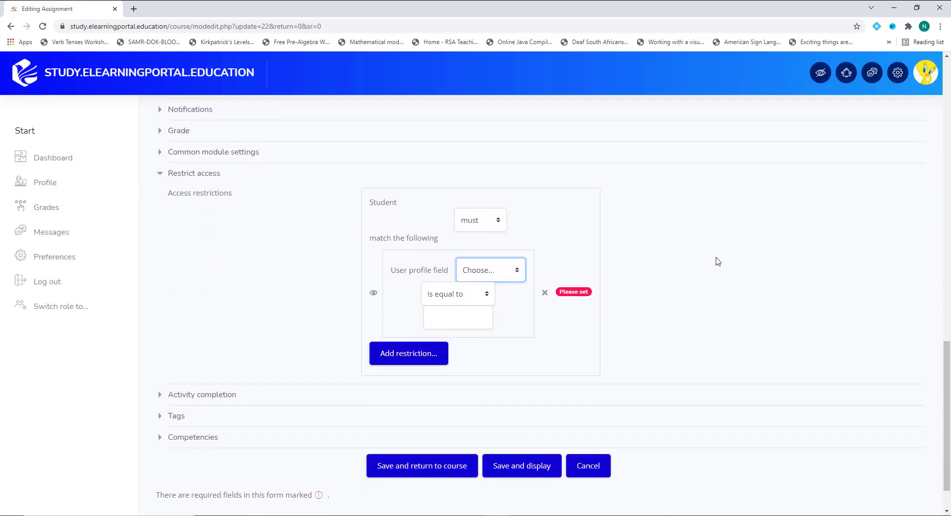
click(522, 274)
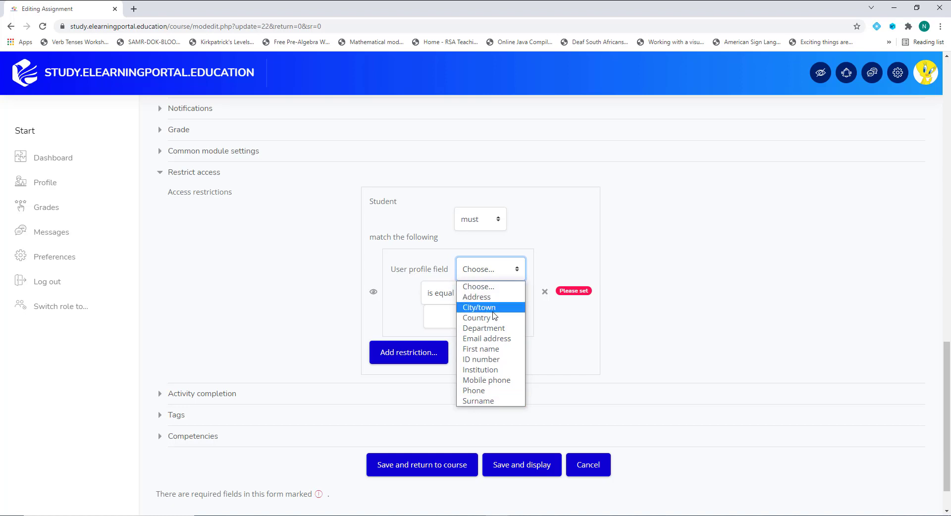
click(494, 340)
click(447, 318)
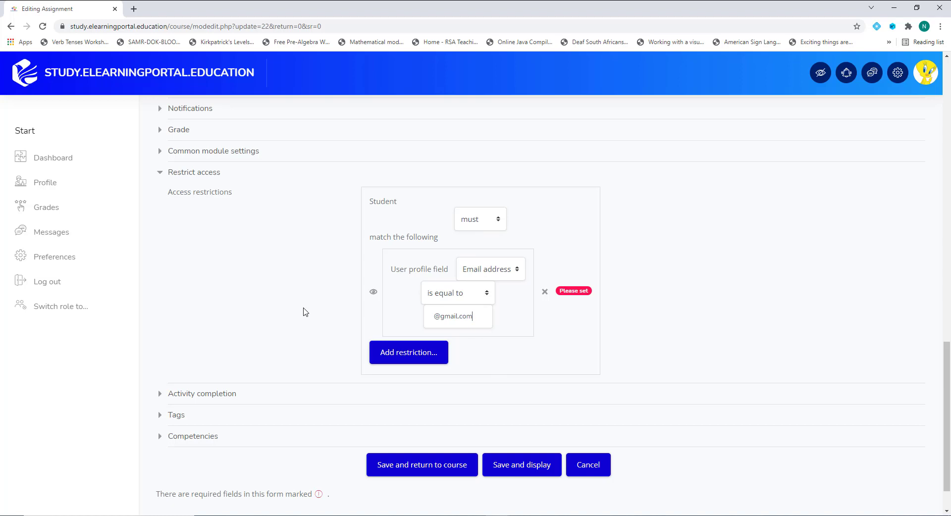
Change the user profile restriction to Department equal to Anyname, and cancel the changes to the assignment
drag(474, 315, 409, 318)
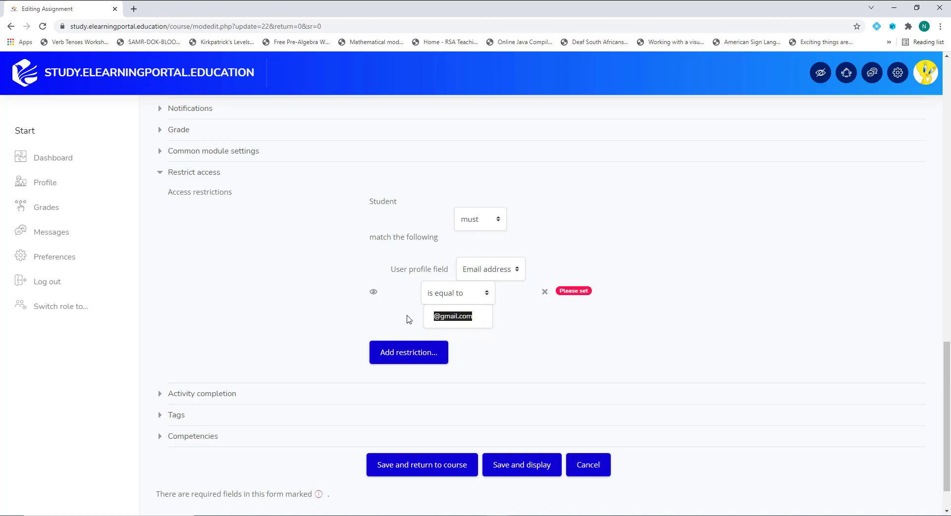
key(BackSpace)
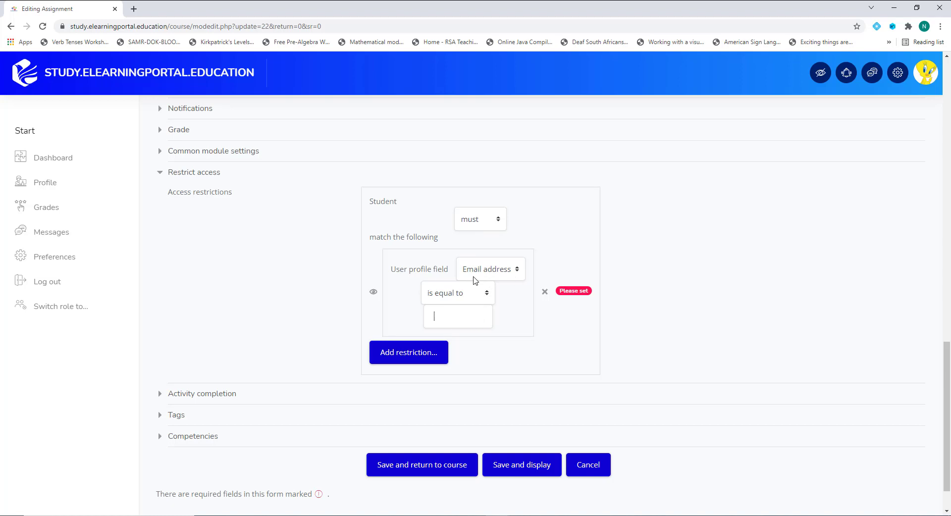
click(516, 270)
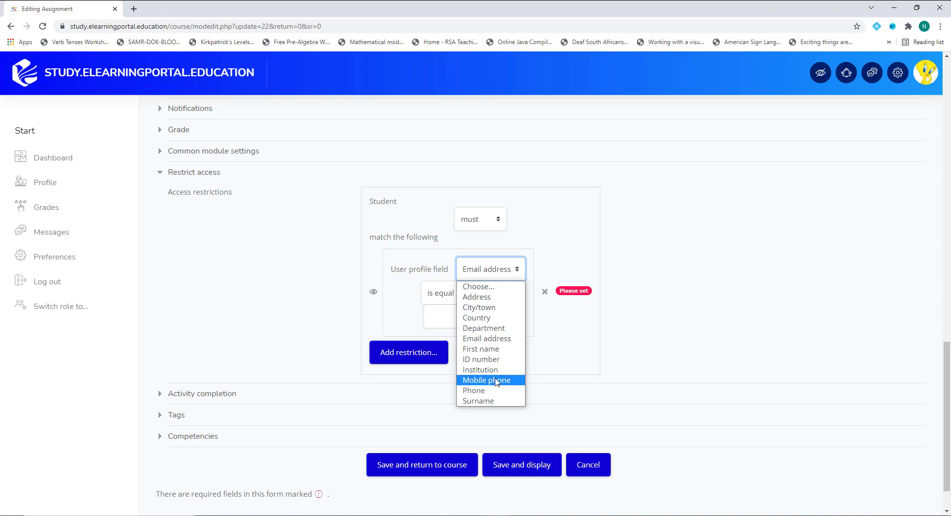
click(502, 329)
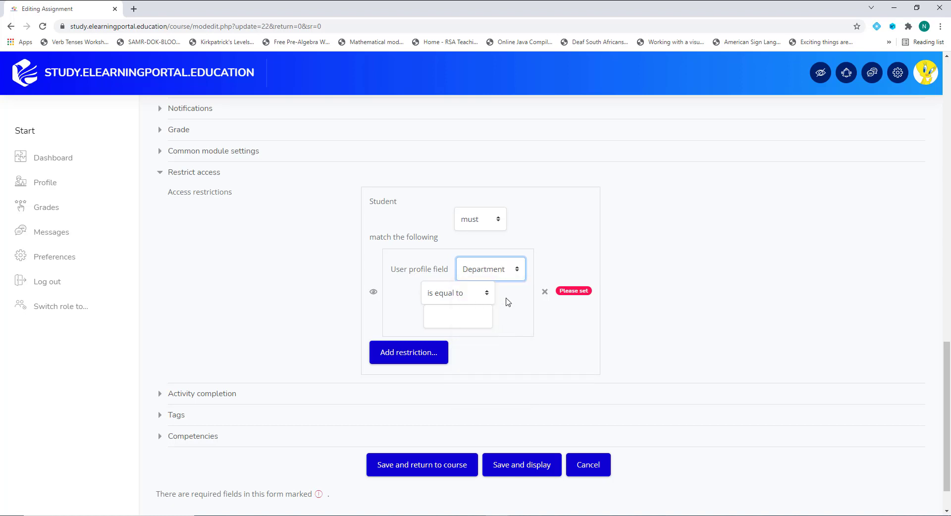
click(454, 320)
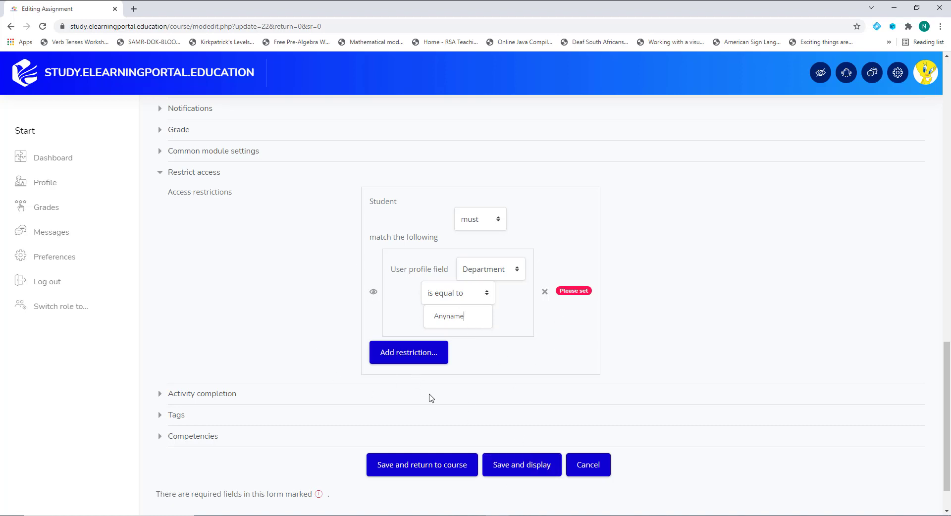
click(573, 467)
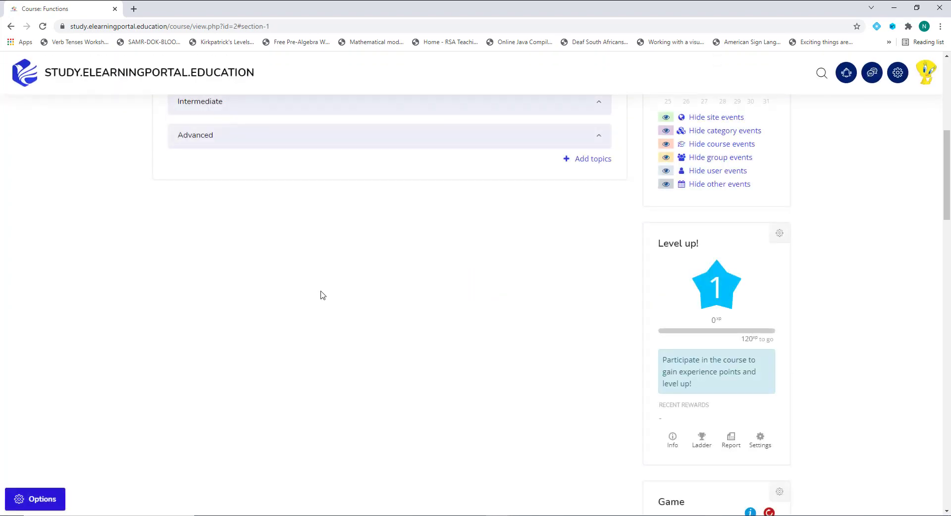
Reopen the Functions Assignment 2 settings from the Basics section and expand its access restrictions
scroll(367, 307, up, 3)
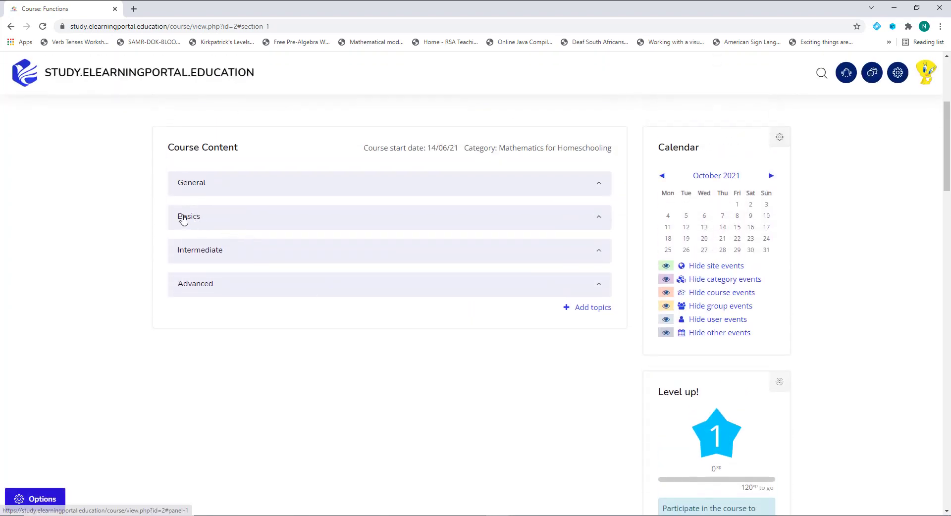
click(183, 216)
scroll(346, 320, down, 15)
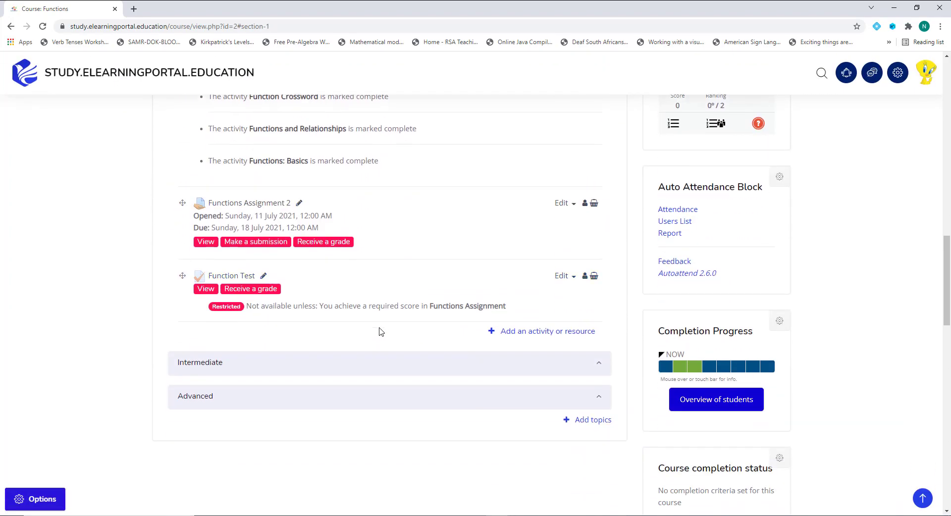
click(572, 105)
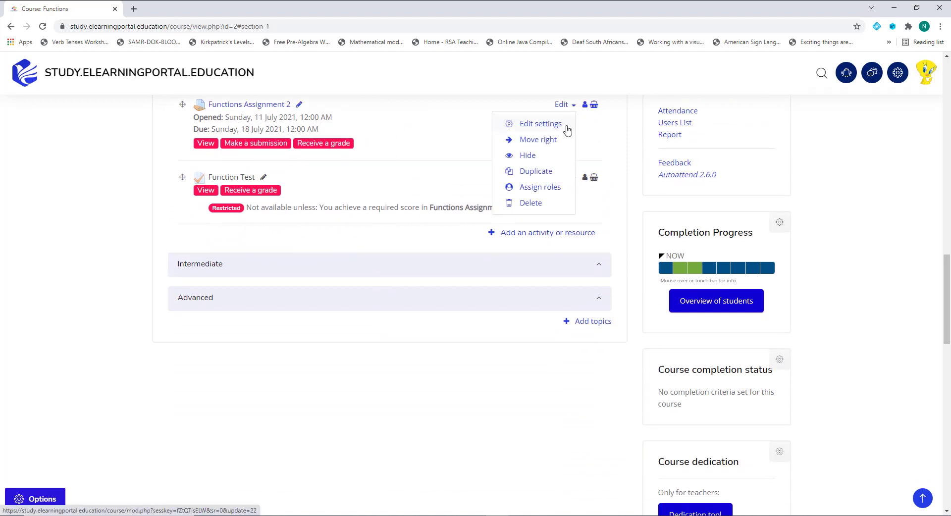
click(549, 129)
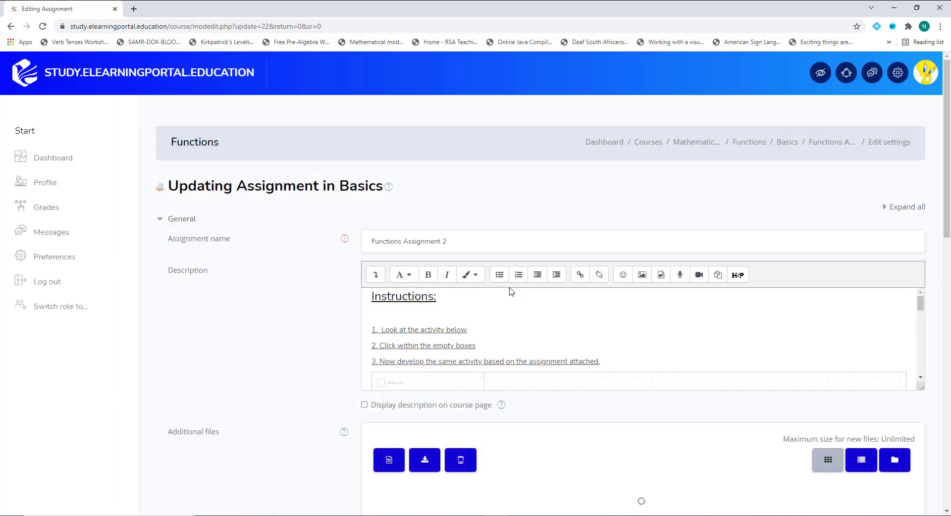
scroll(255, 346, down, 15)
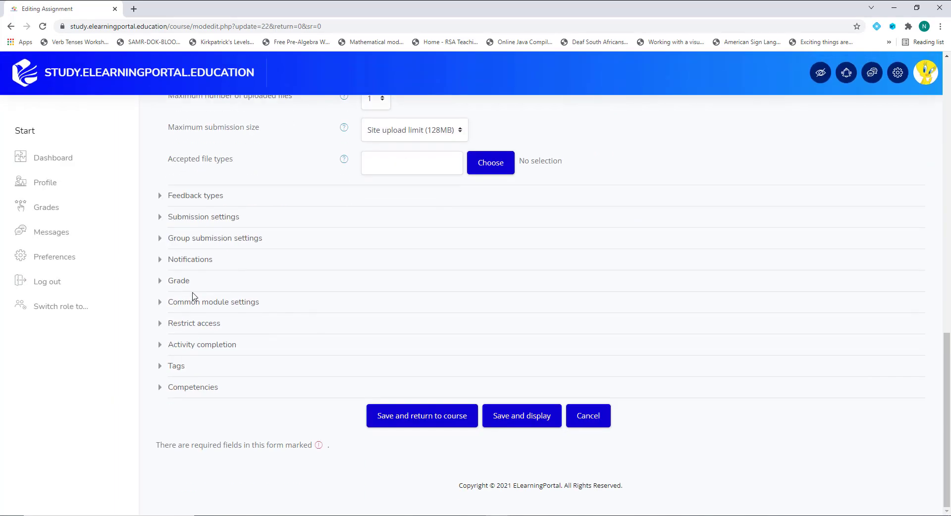
click(193, 325)
Add a Level restriction of Greater or equal to 1, view the selectable levels, and cancel the changes to the assignment
click(396, 379)
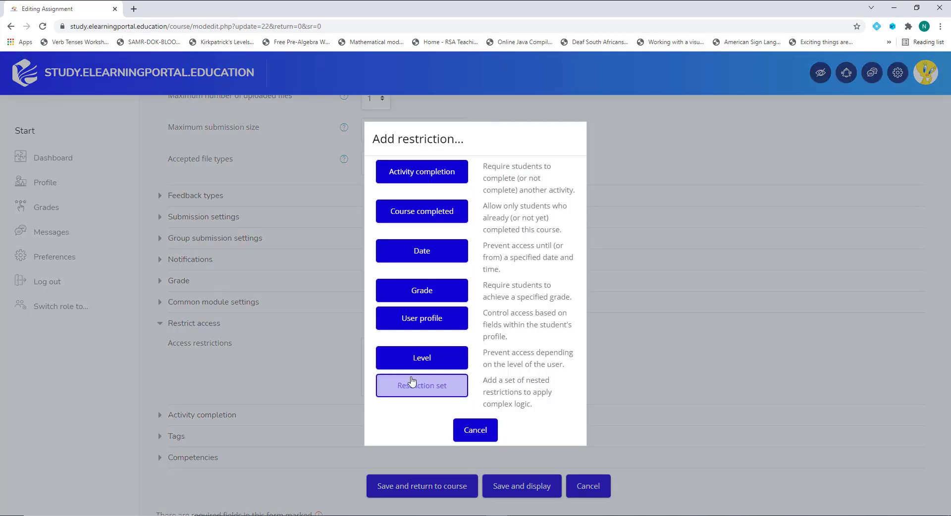
click(416, 358)
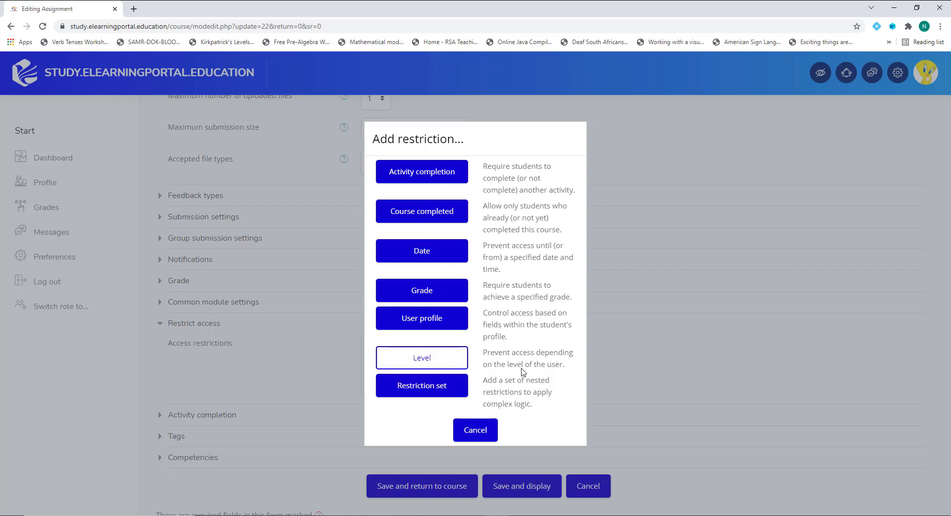
click(437, 364)
scroll(391, 256, down, 3)
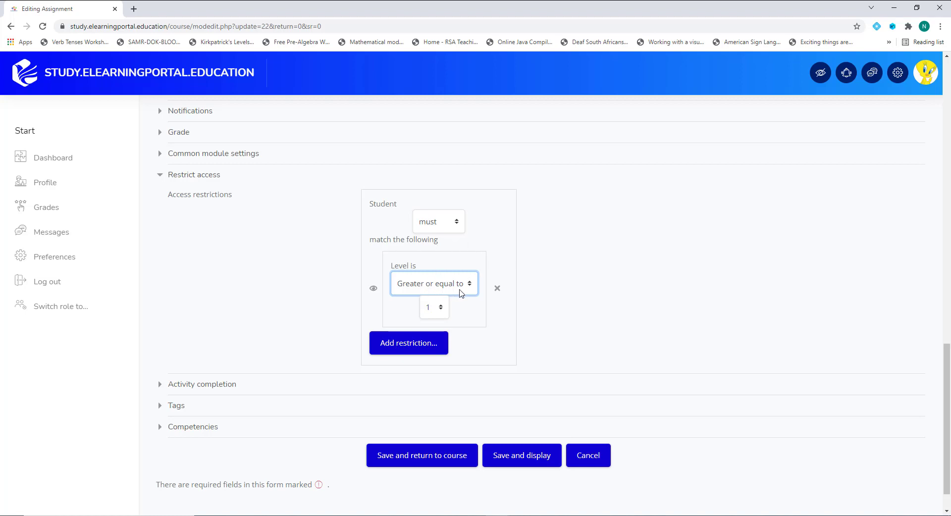
click(442, 312)
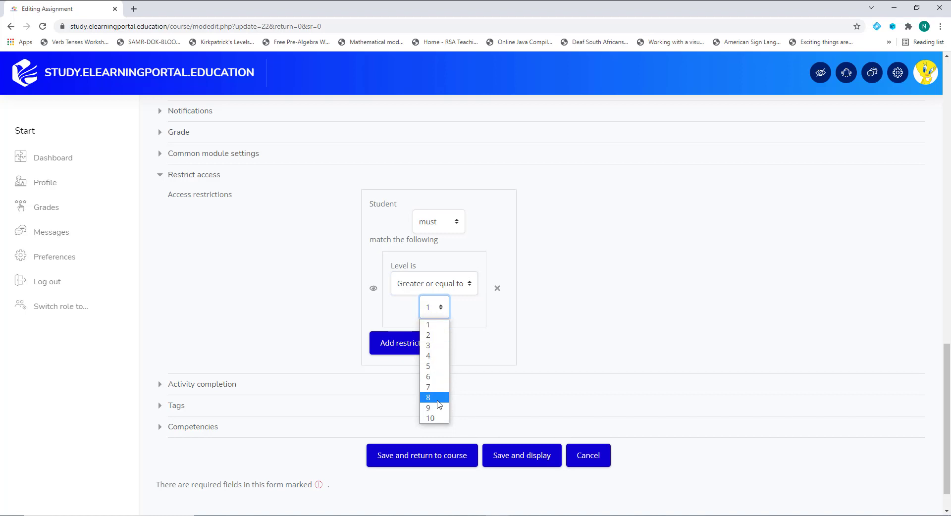
click(639, 271)
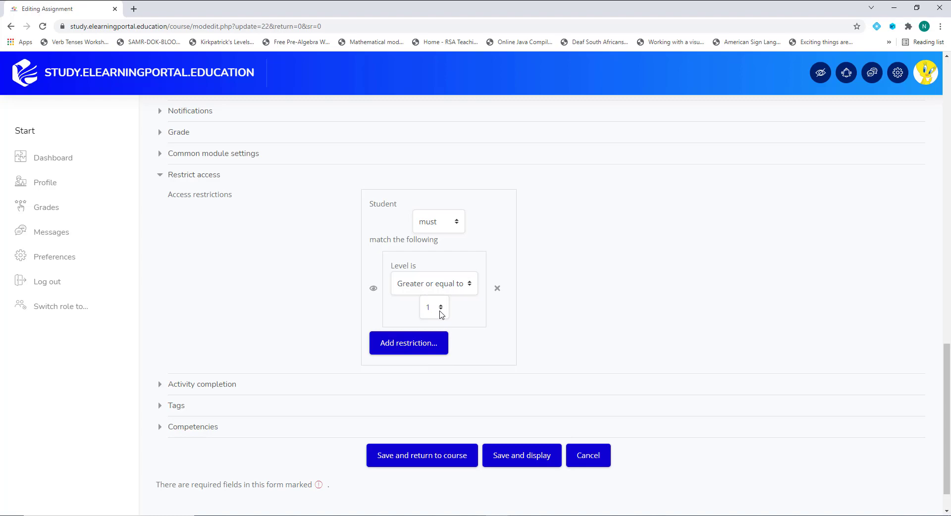
scroll(593, 321, up, 10)
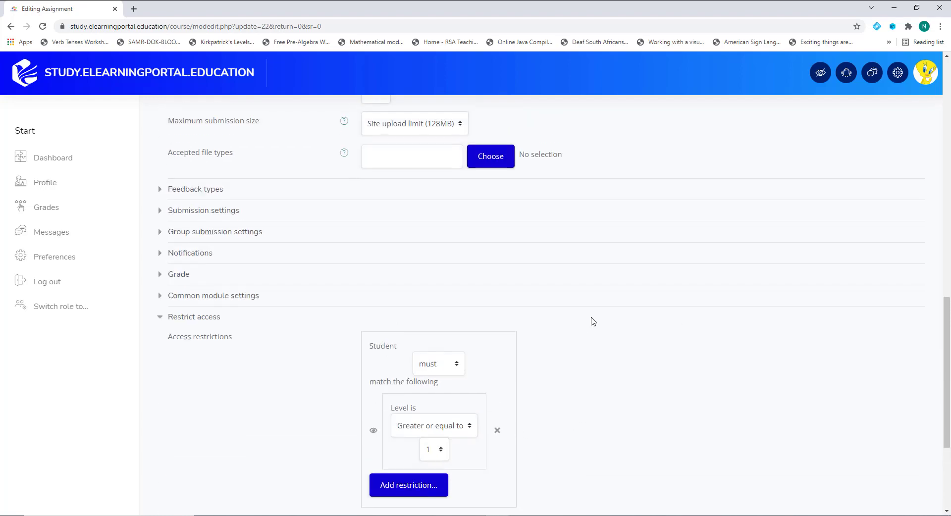
scroll(593, 321, up, 1)
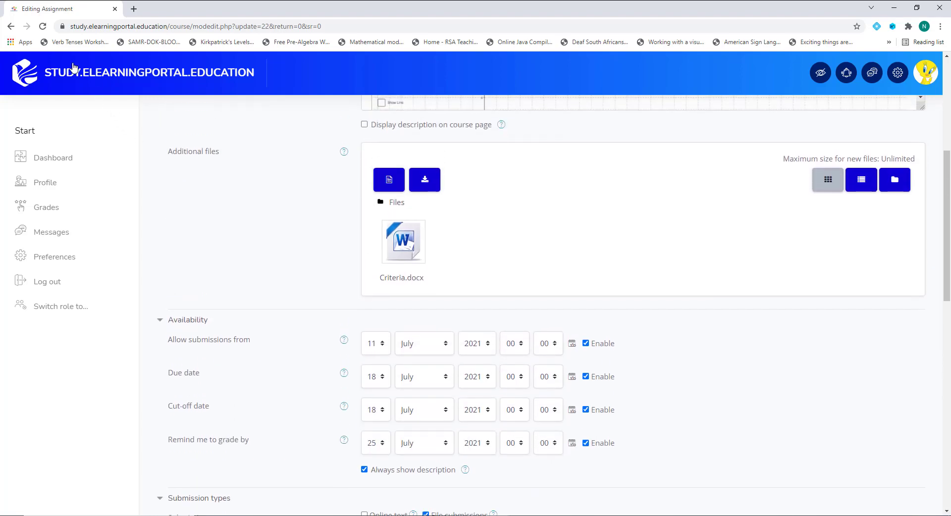
scroll(476, 333, down, 10)
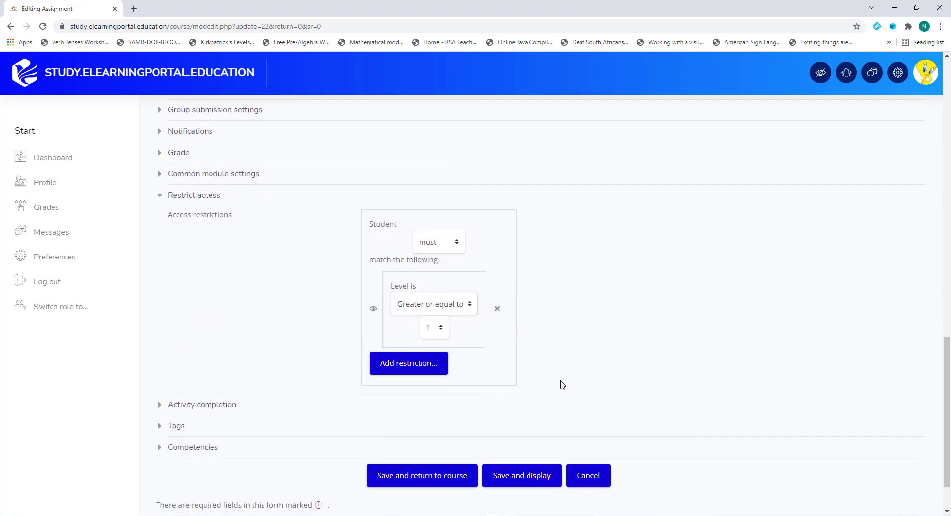
click(587, 475)
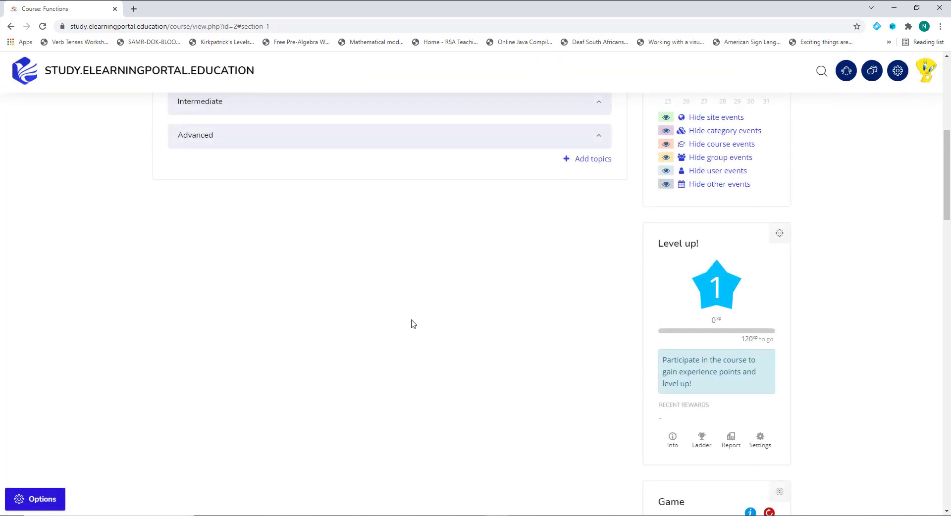
Expand the Basics section and review the access restrictions listed under each of its activities
scroll(410, 323, up, 5)
click(196, 300)
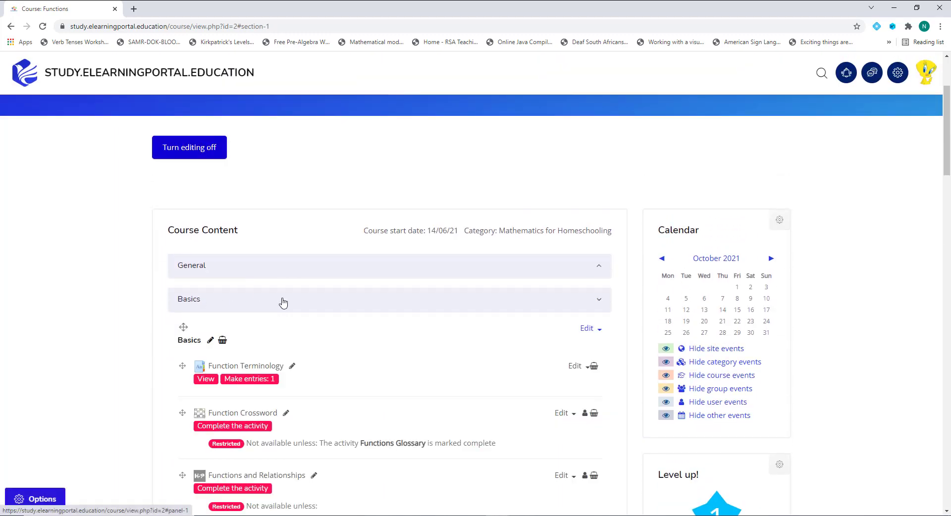
scroll(282, 302, down, 5)
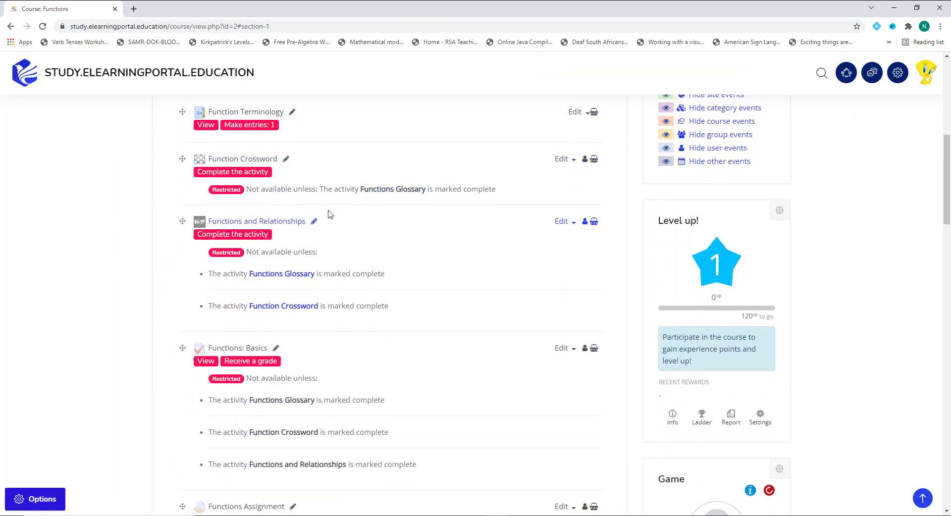
scroll(416, 412, down, 3)
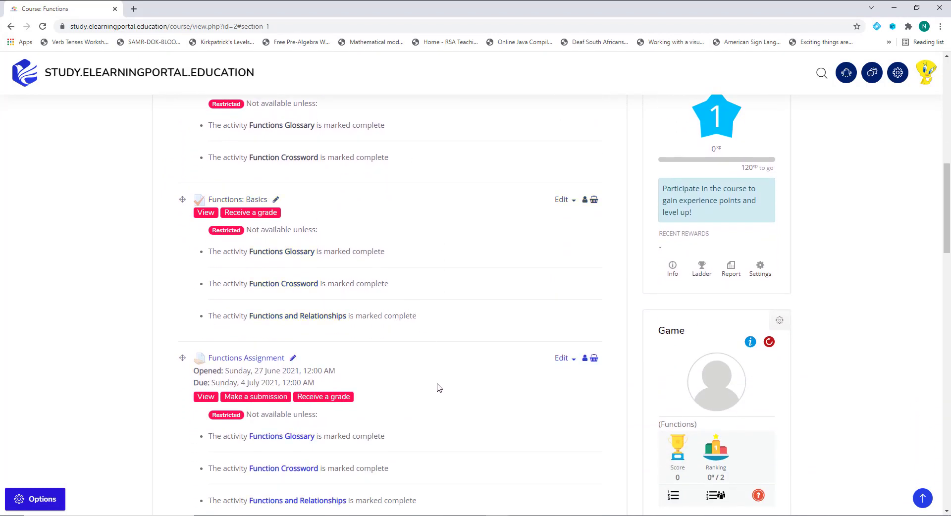
scroll(448, 375, down, 7)
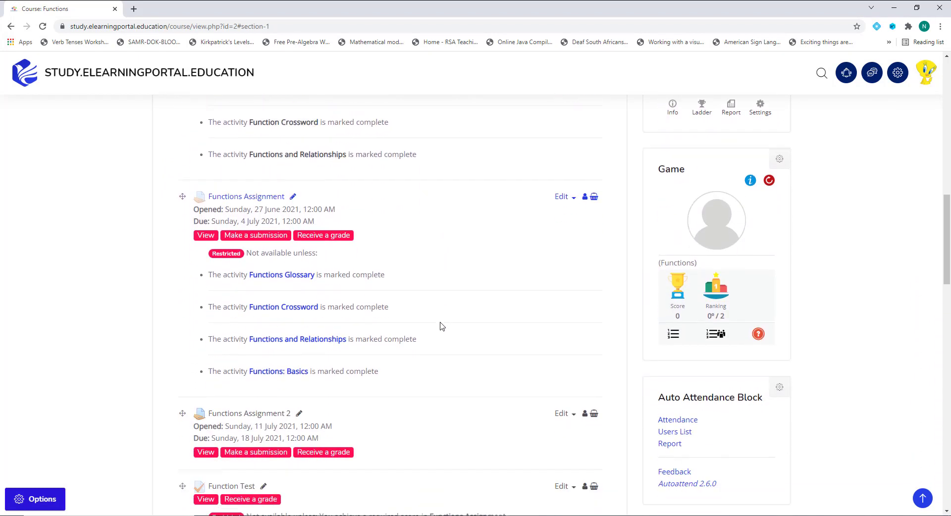
scroll(441, 327, up, 6)
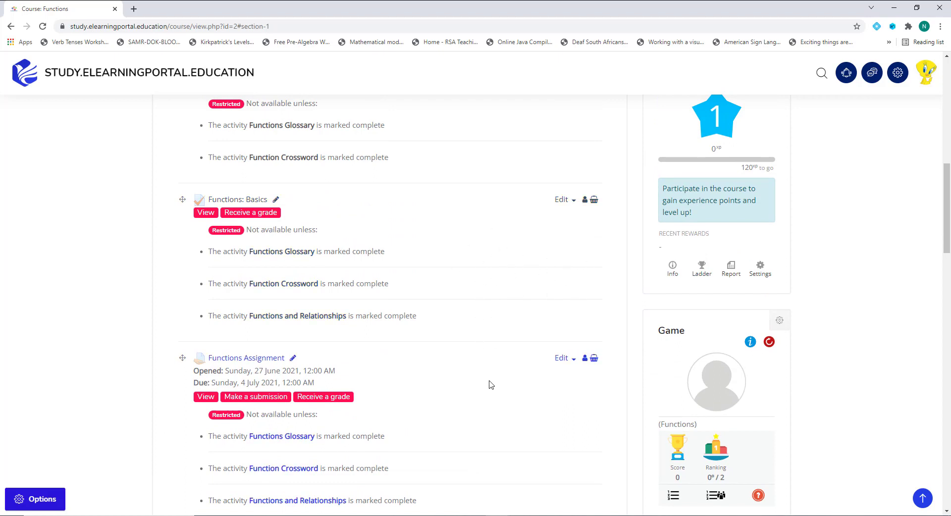
scroll(485, 387, up, 3)
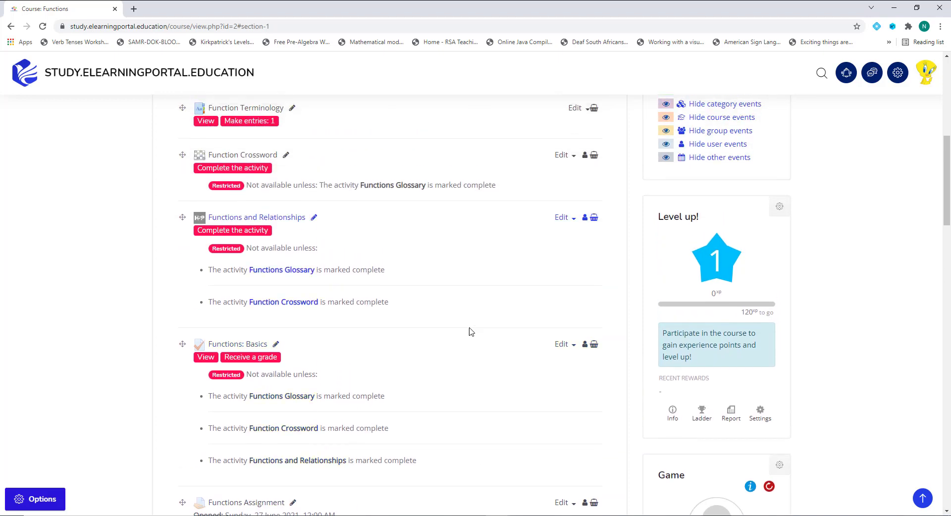
scroll(463, 345, up, 2)
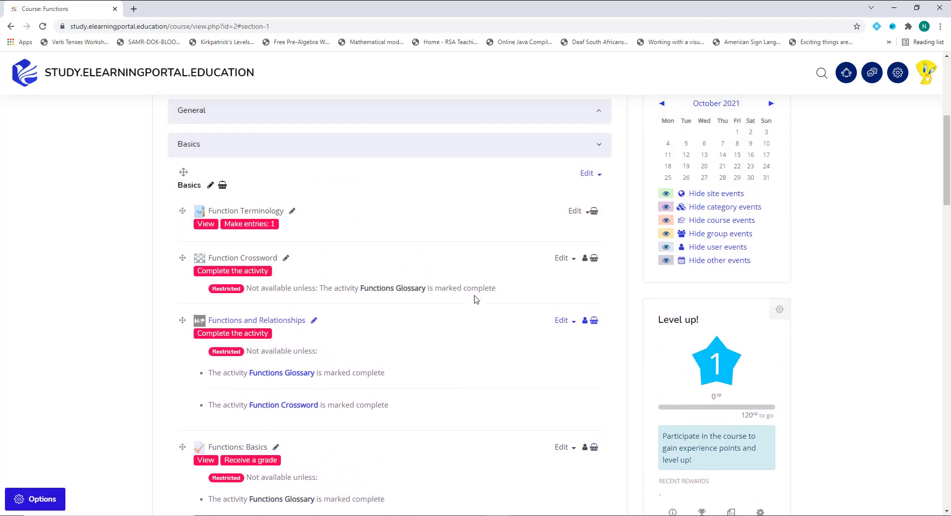